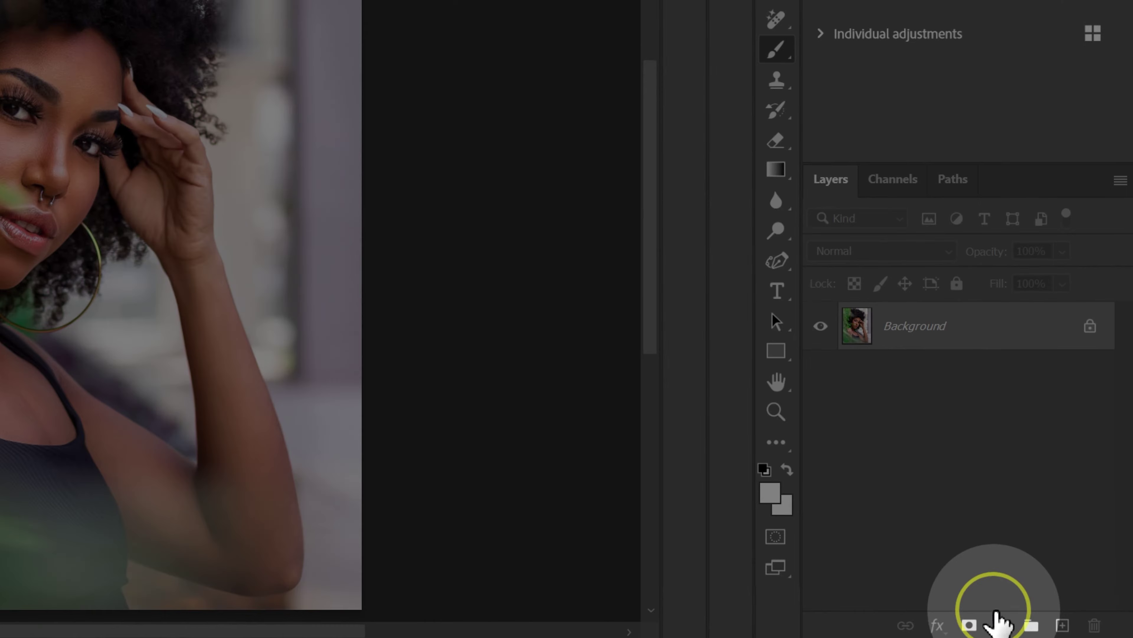
# Add a Curves layer with its midpoint raised to brighten the portrait, and rename it 'Light'
pyautogui.click(1036, 626)
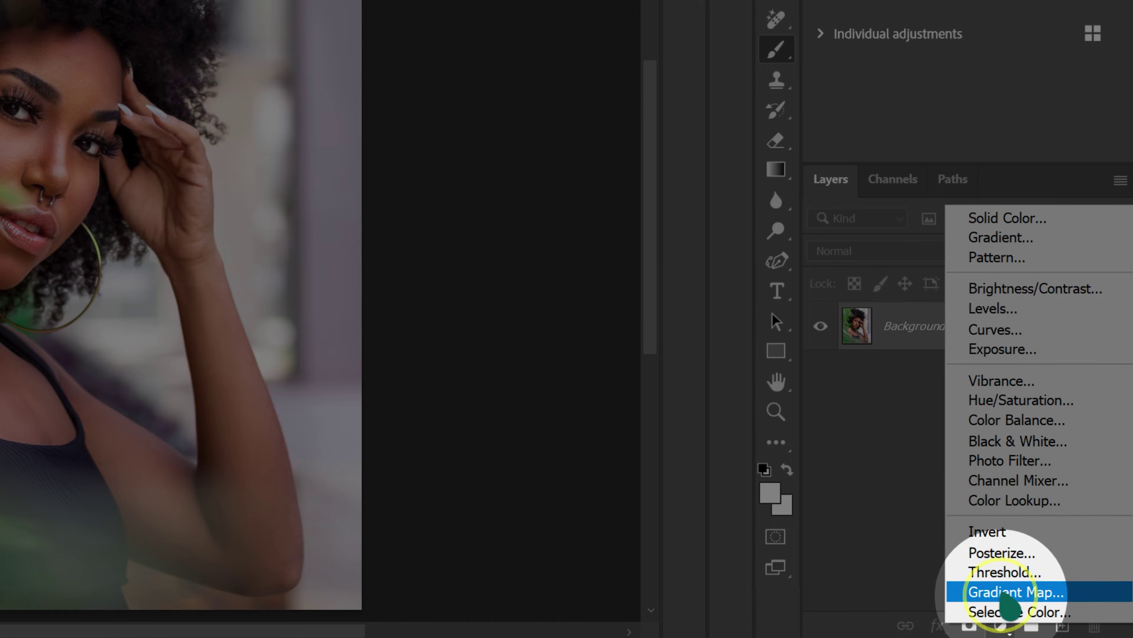
pyautogui.click(1004, 329)
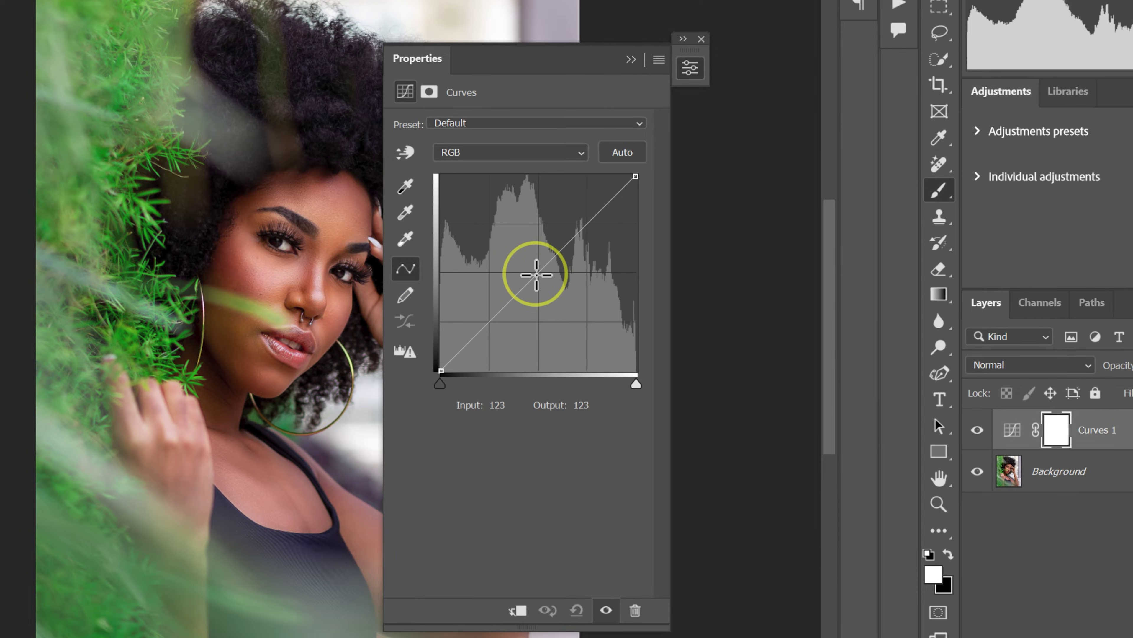
pyautogui.moveTo(536, 274); pyautogui.dragTo(536, 239)
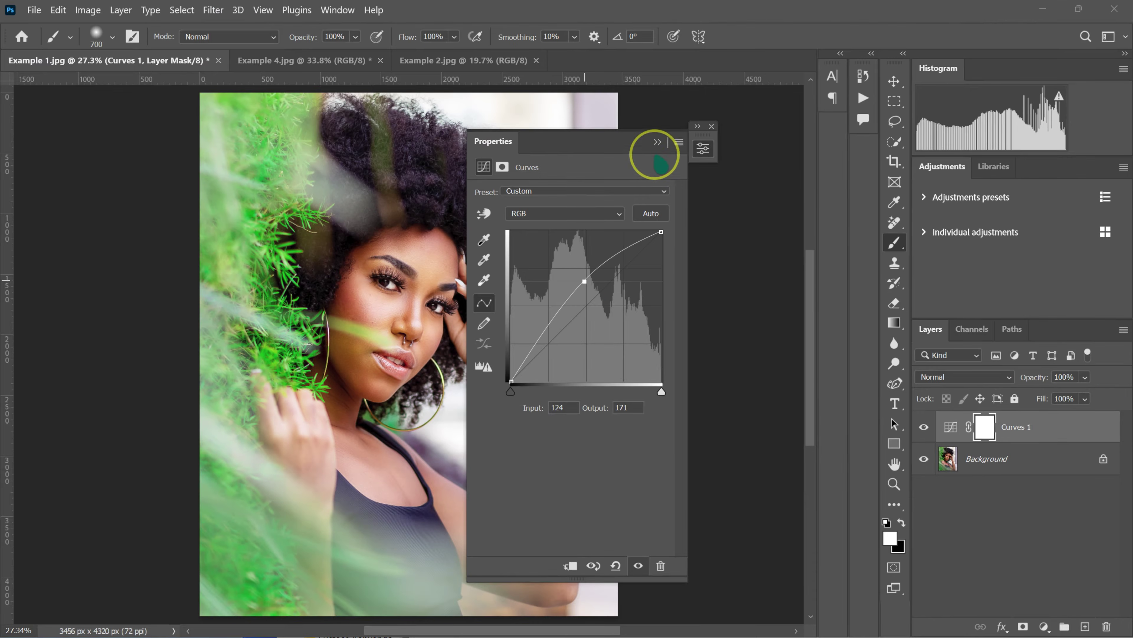
pyautogui.click(630, 60)
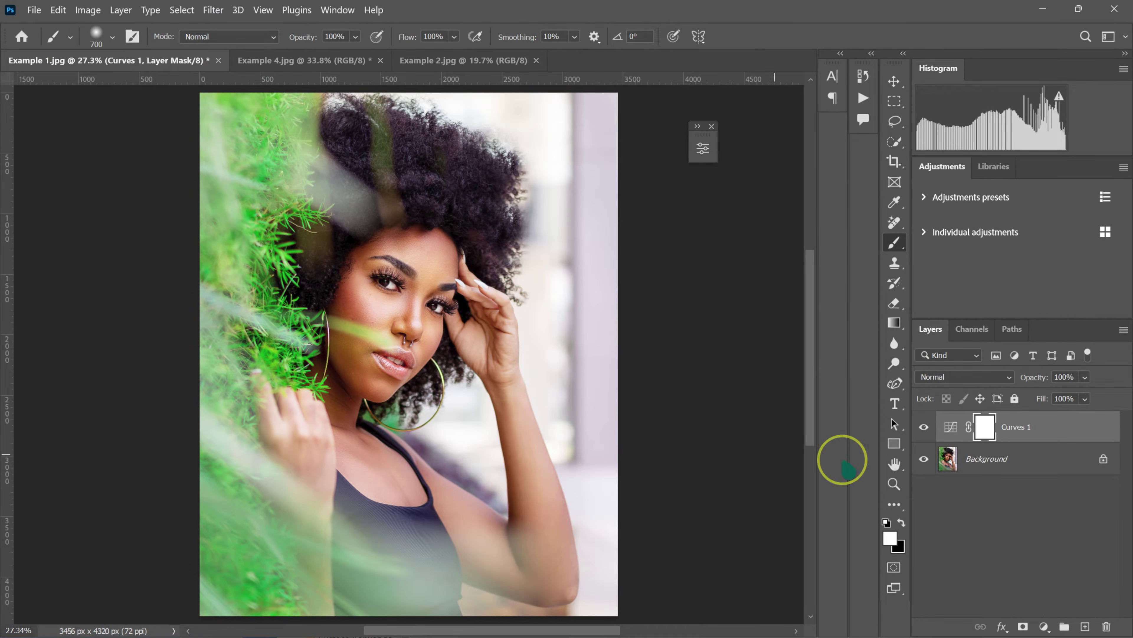
pyautogui.doubleClick(1020, 428)
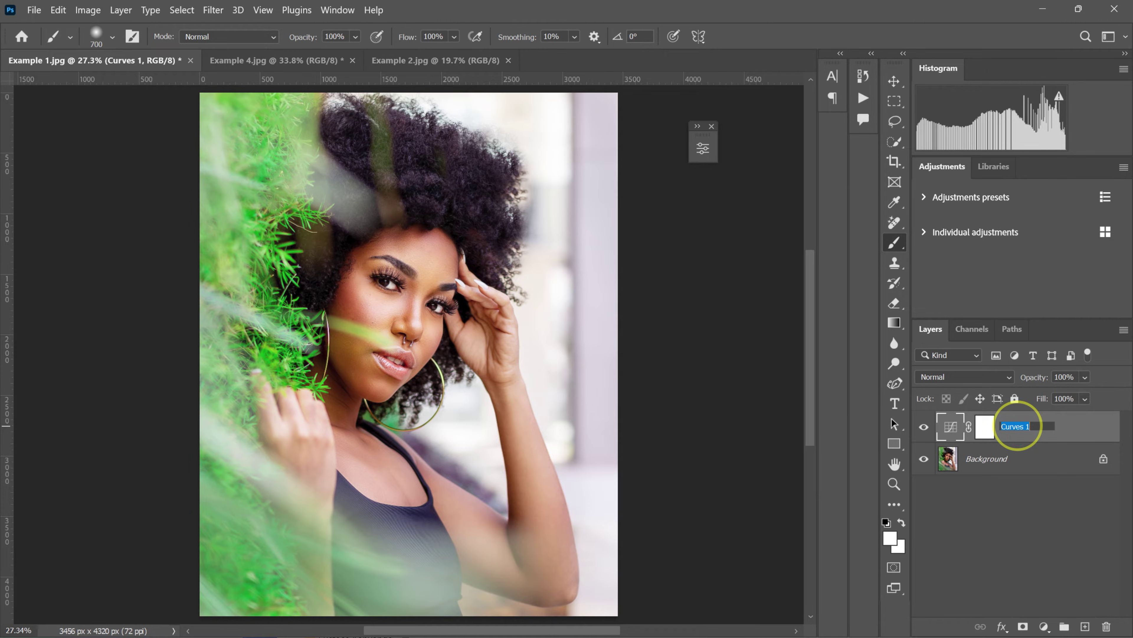
pyautogui.press('Return')
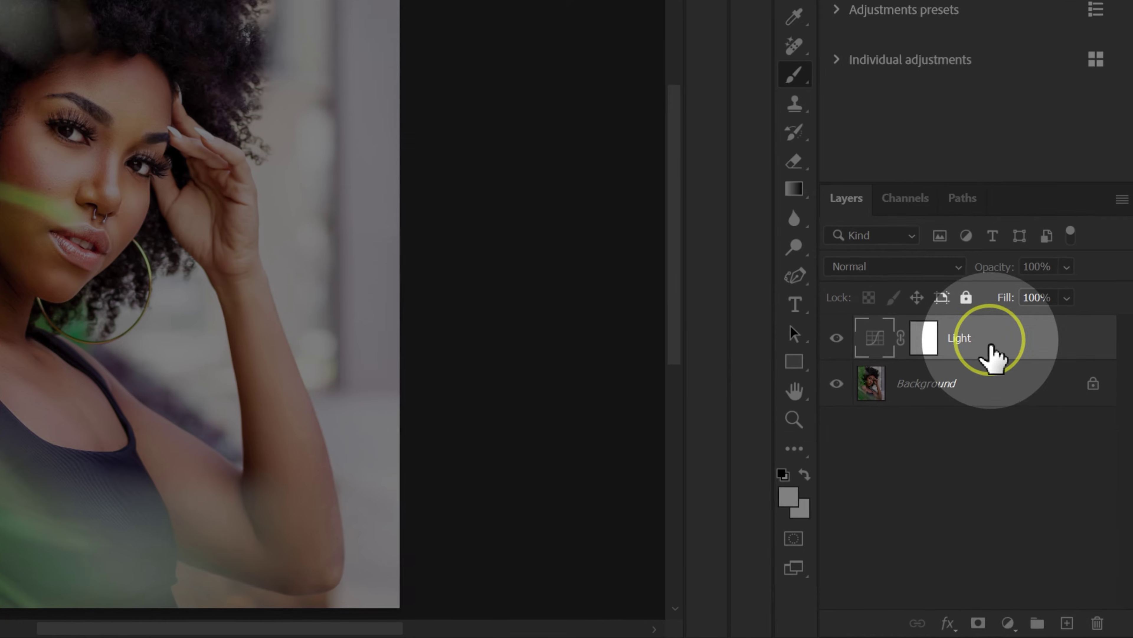
# Add a second Curves layer with the midtones pulled down (128 to 74), named 'Dark'
pyautogui.click(1044, 626)
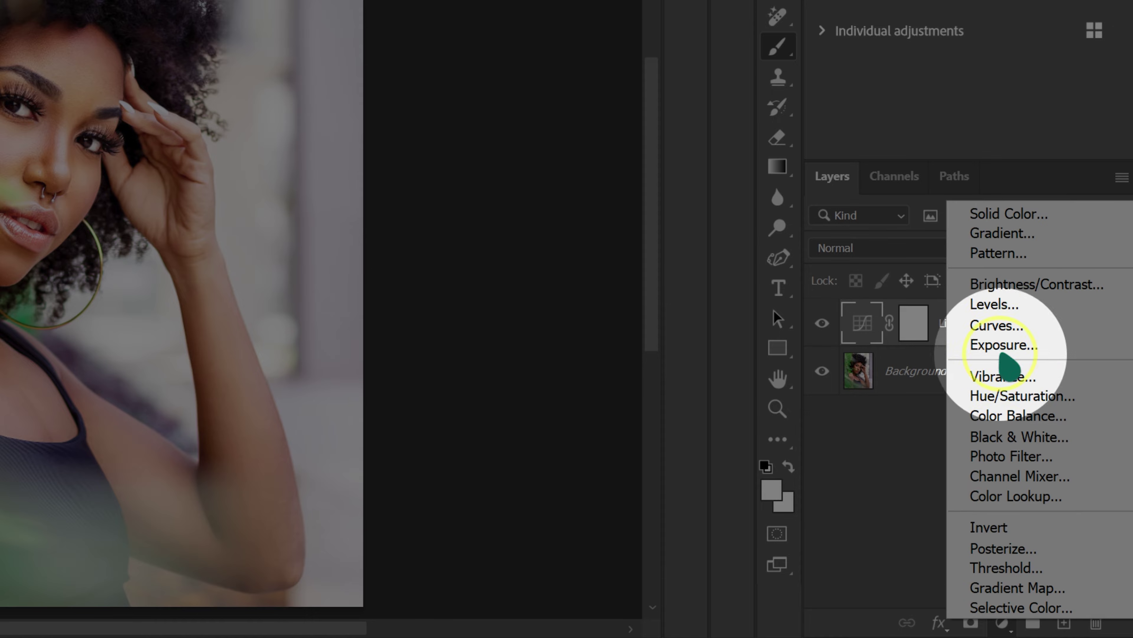
pyautogui.click(1007, 331)
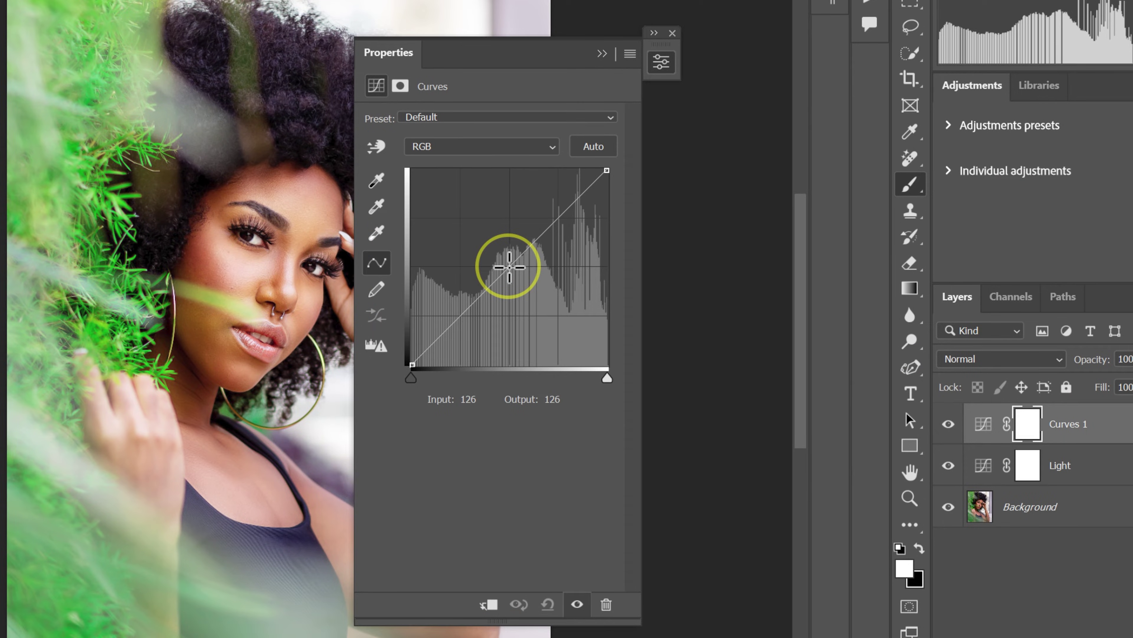
pyautogui.moveTo(509, 267); pyautogui.dragTo(512, 305)
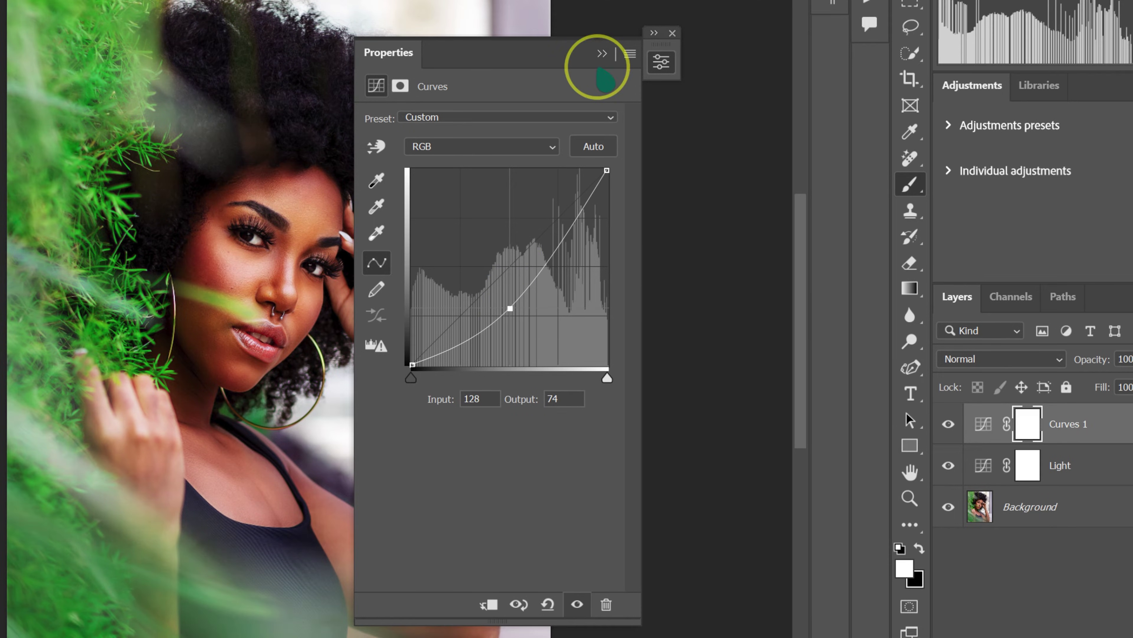
pyautogui.click(601, 54)
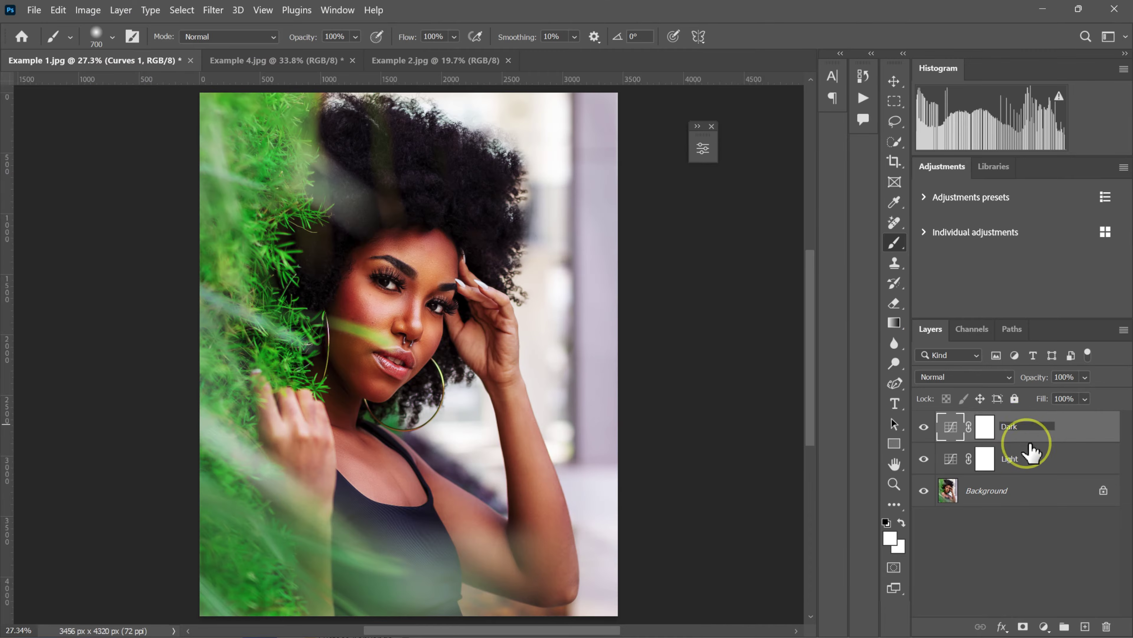
pyautogui.press('Return')
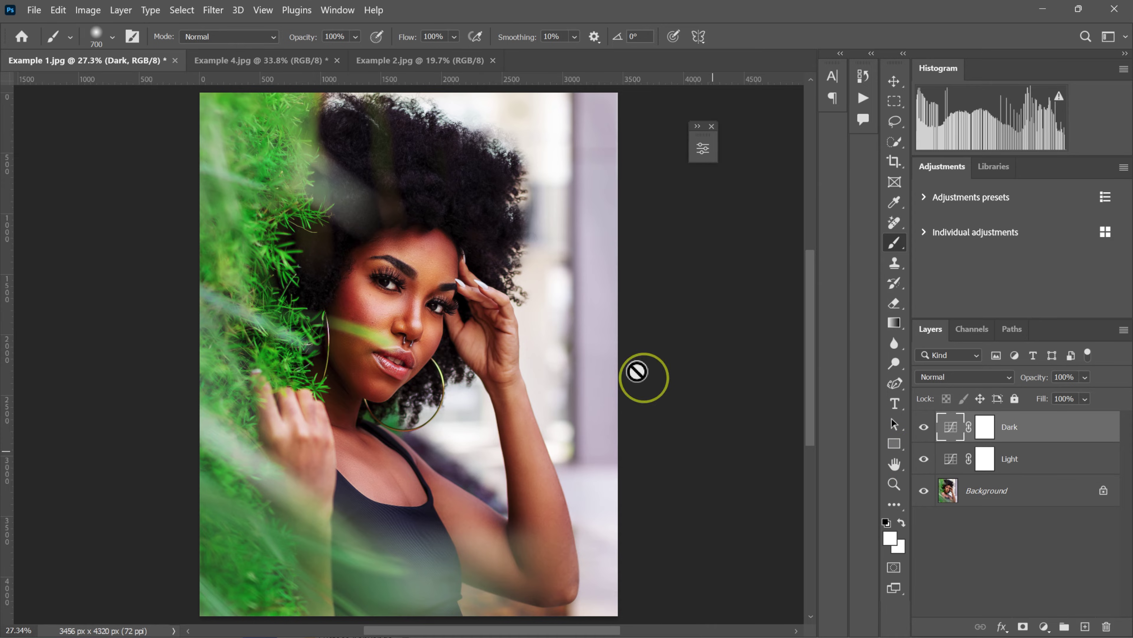
# Apply Image onto the Dark layer's mask using Merged RGB, Multiply blending at 100%
pyautogui.click(81, 10)
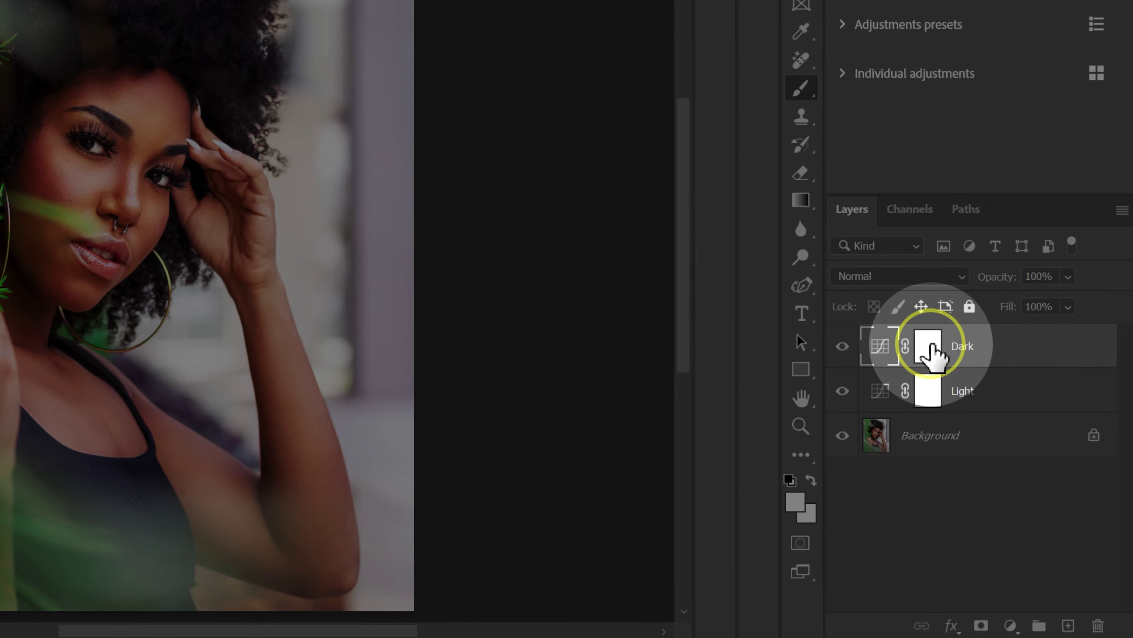
pyautogui.click(930, 348)
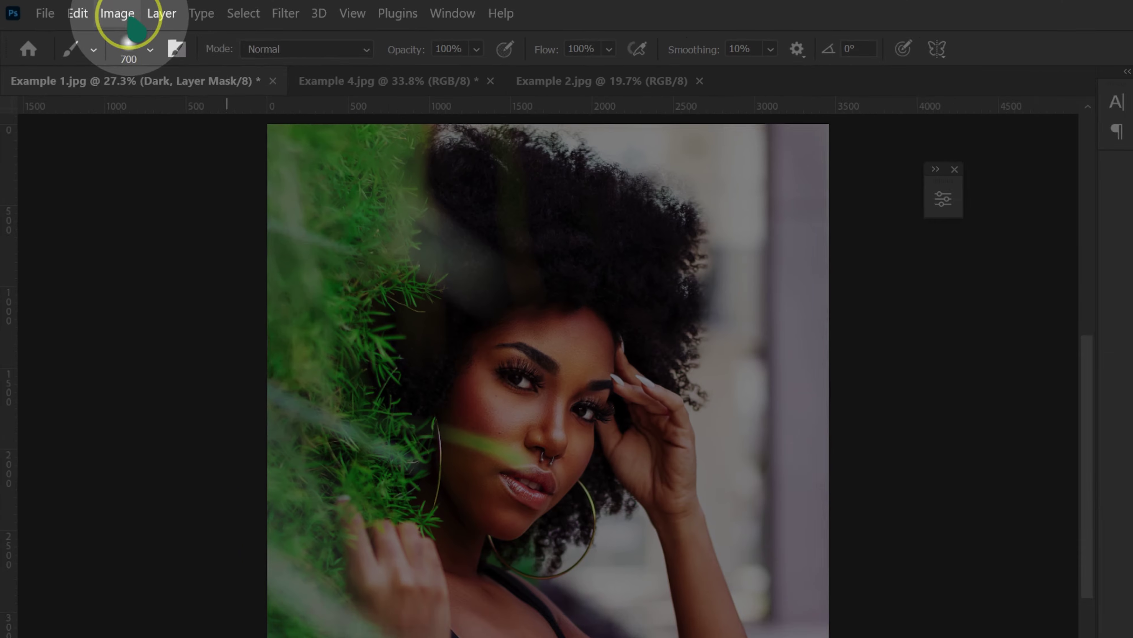
pyautogui.click(88, 9)
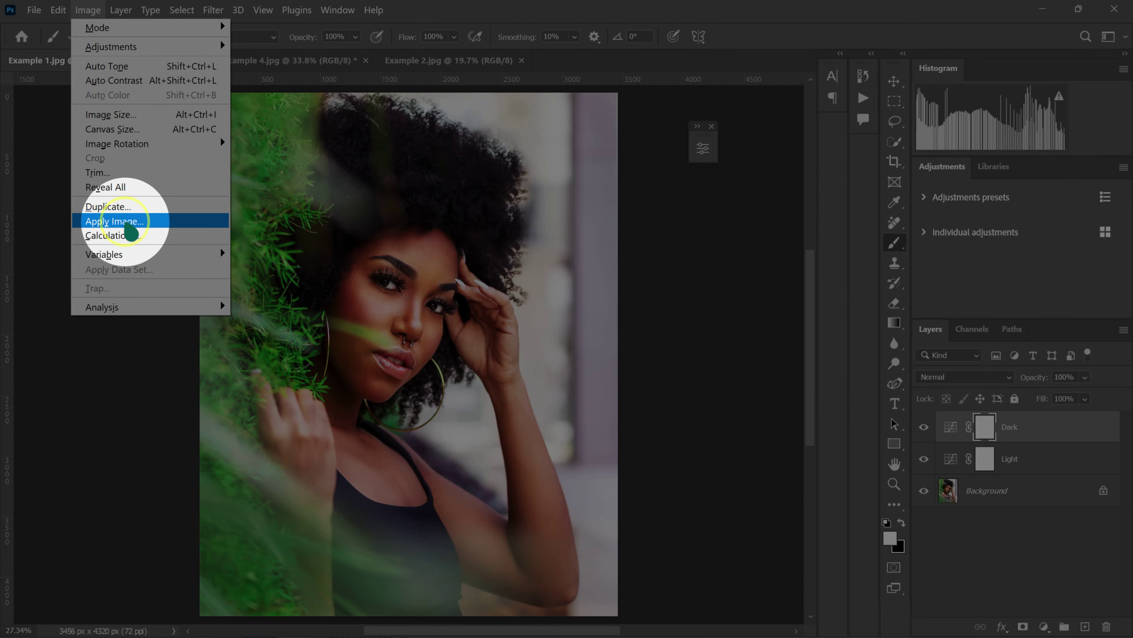
pyautogui.click(126, 223)
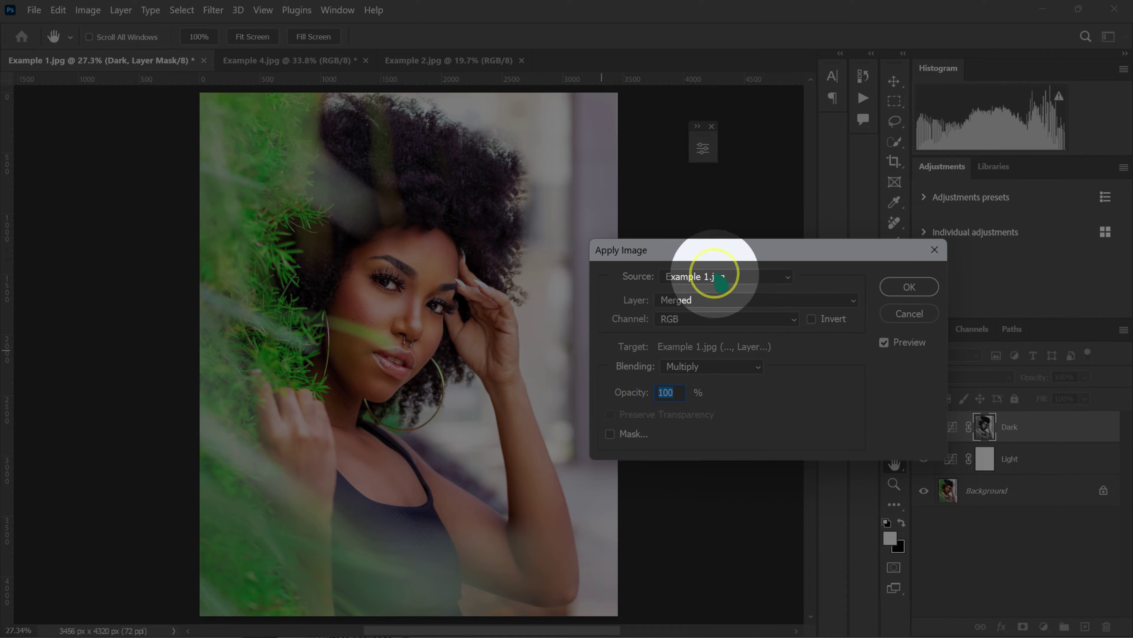
pyautogui.moveTo(721, 253); pyautogui.dragTo(662, 224)
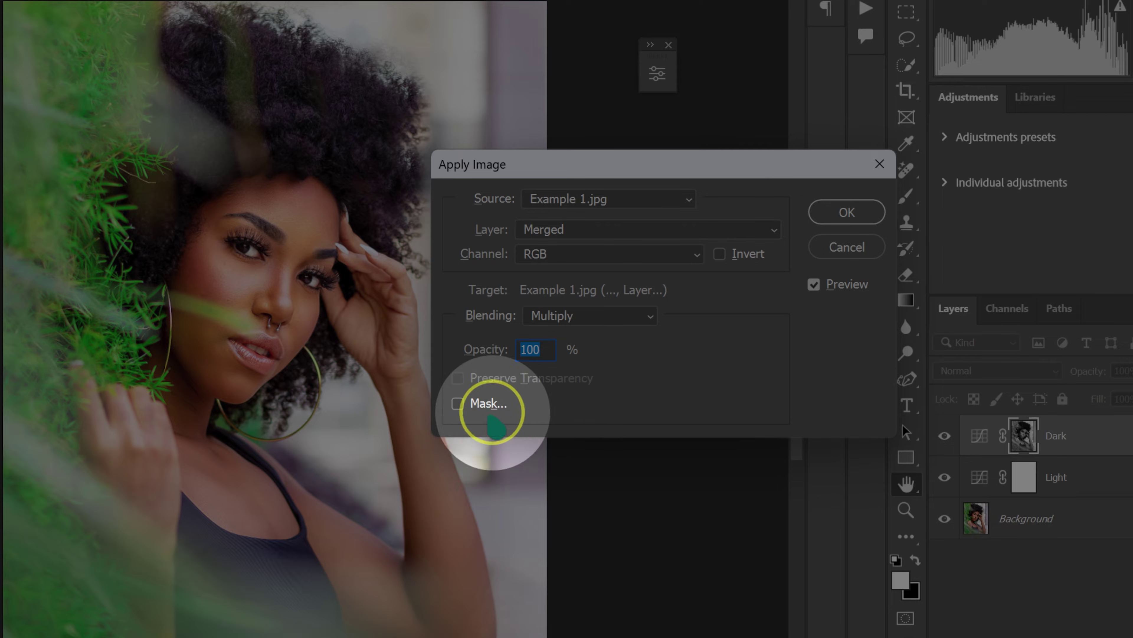
pyautogui.press('alt')
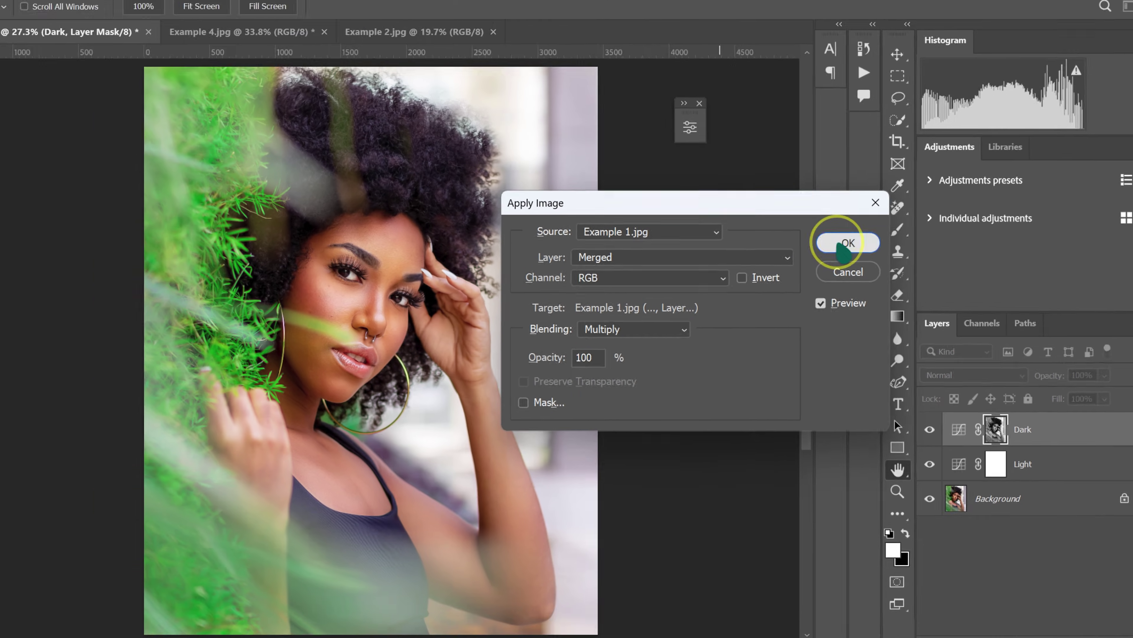
pyautogui.click(841, 214)
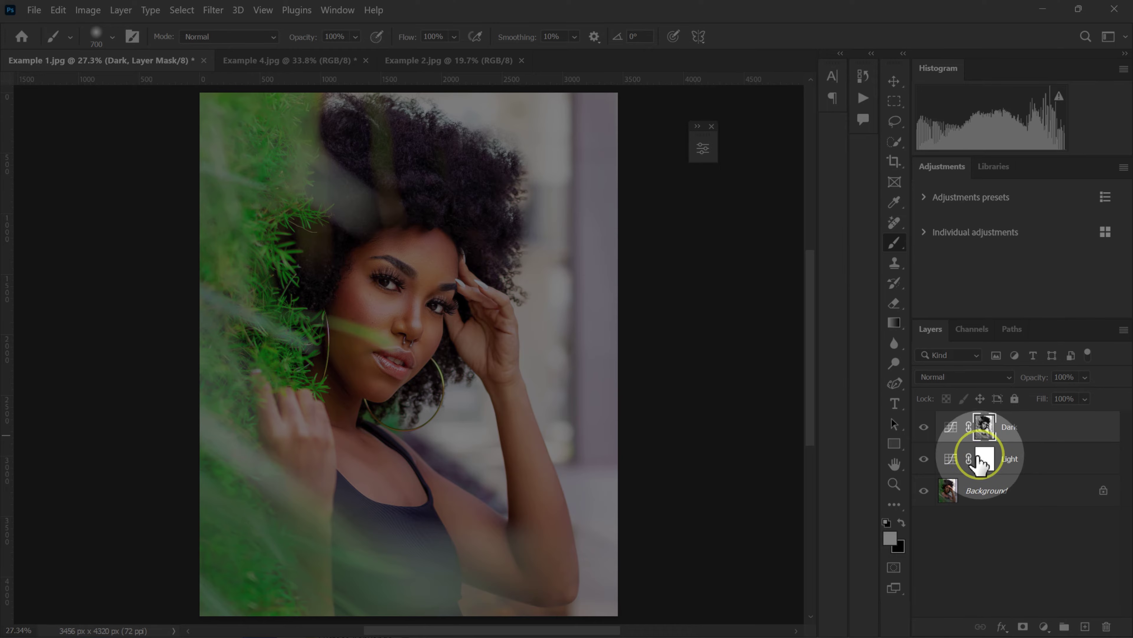
# Fill the Light layer's mask via Apply Image with Merged RGB, Multiply, 100%
pyautogui.click(984, 459)
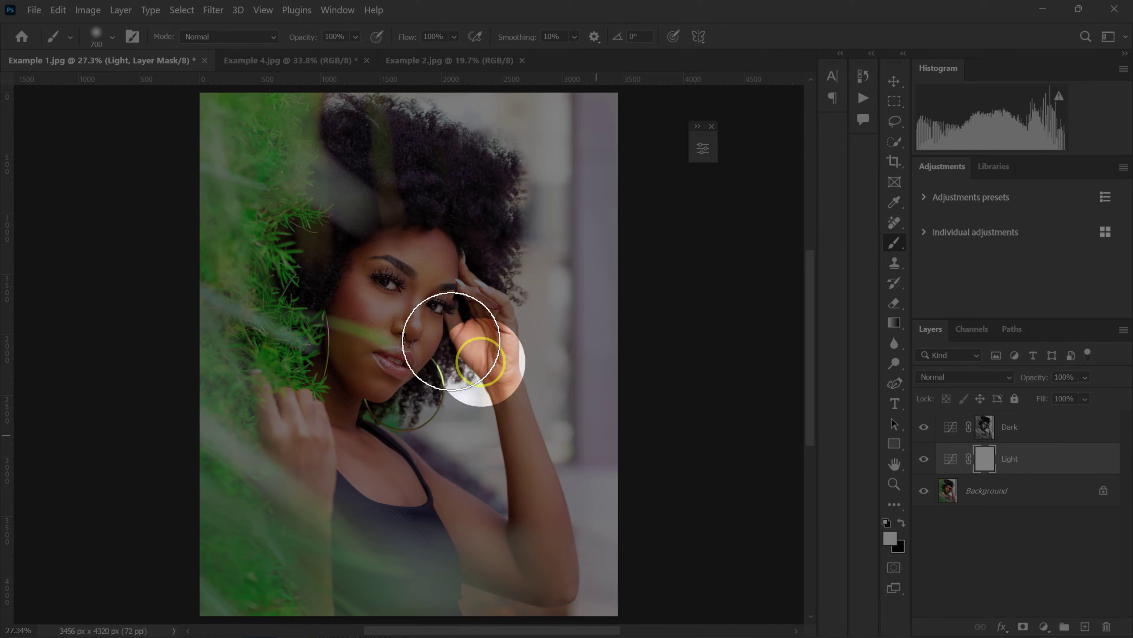
pyautogui.click(88, 9)
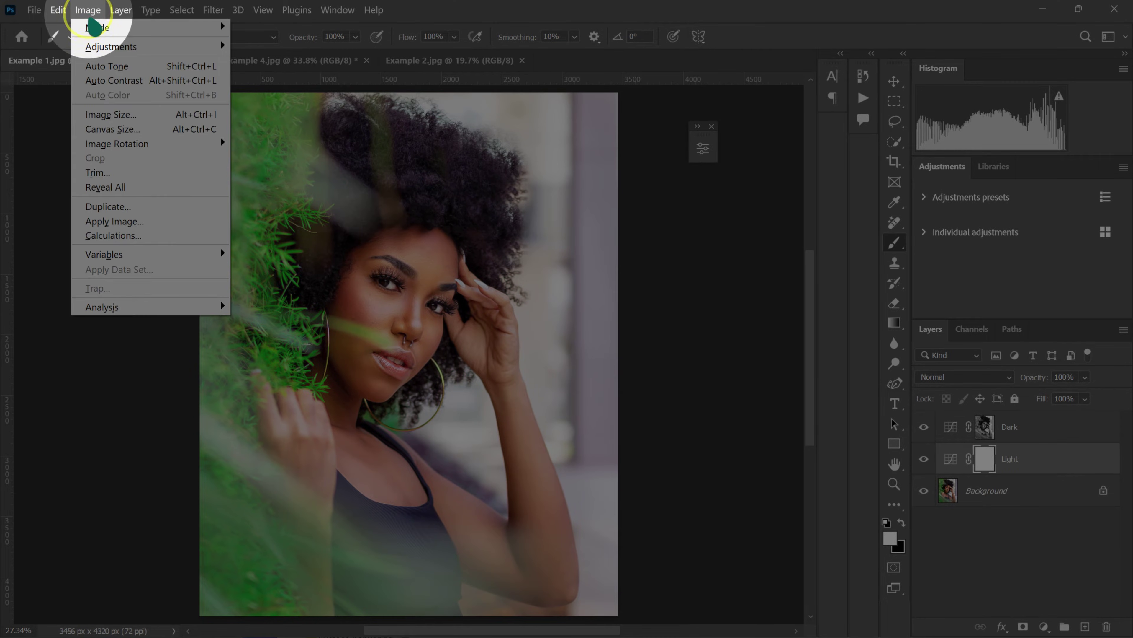
pyautogui.click(123, 221)
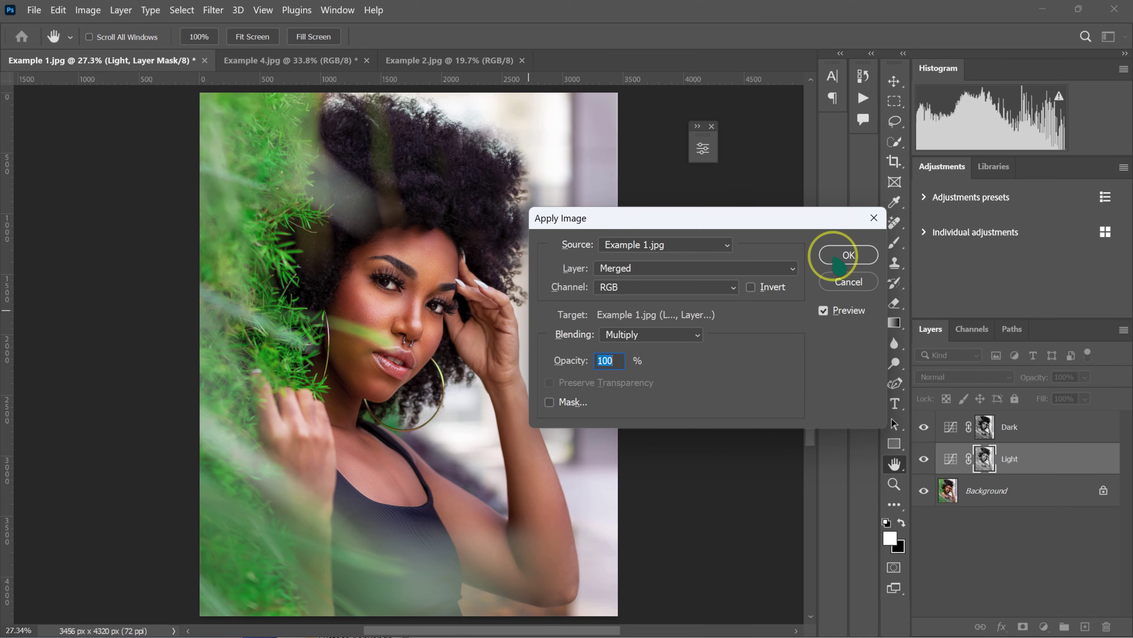
pyautogui.click(835, 259)
pyautogui.press('b')
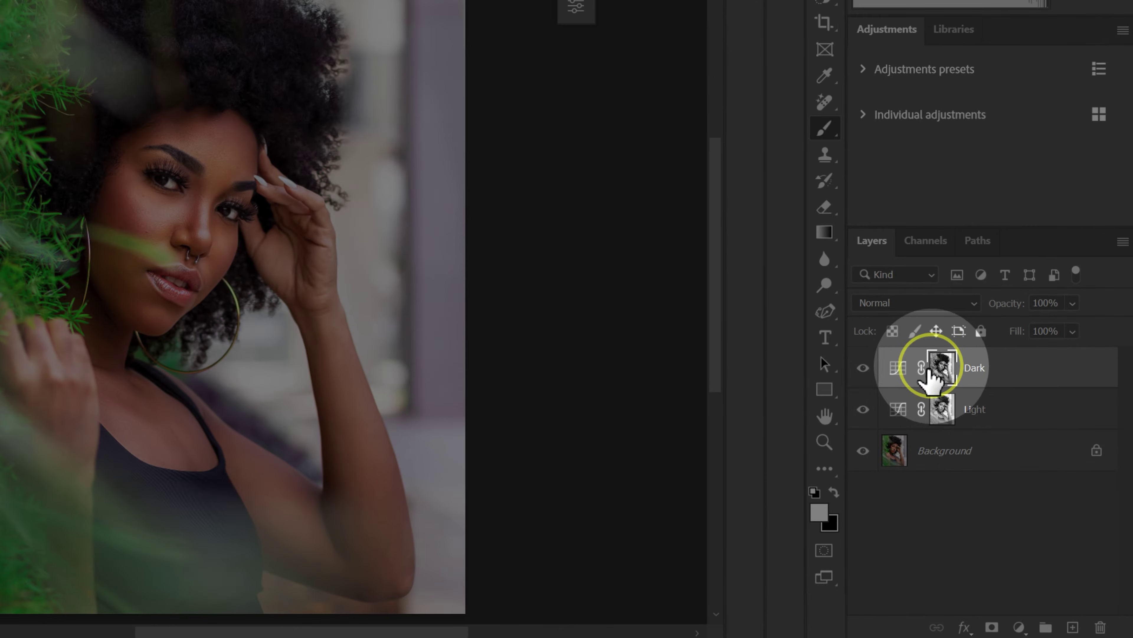
pyautogui.click(987, 430)
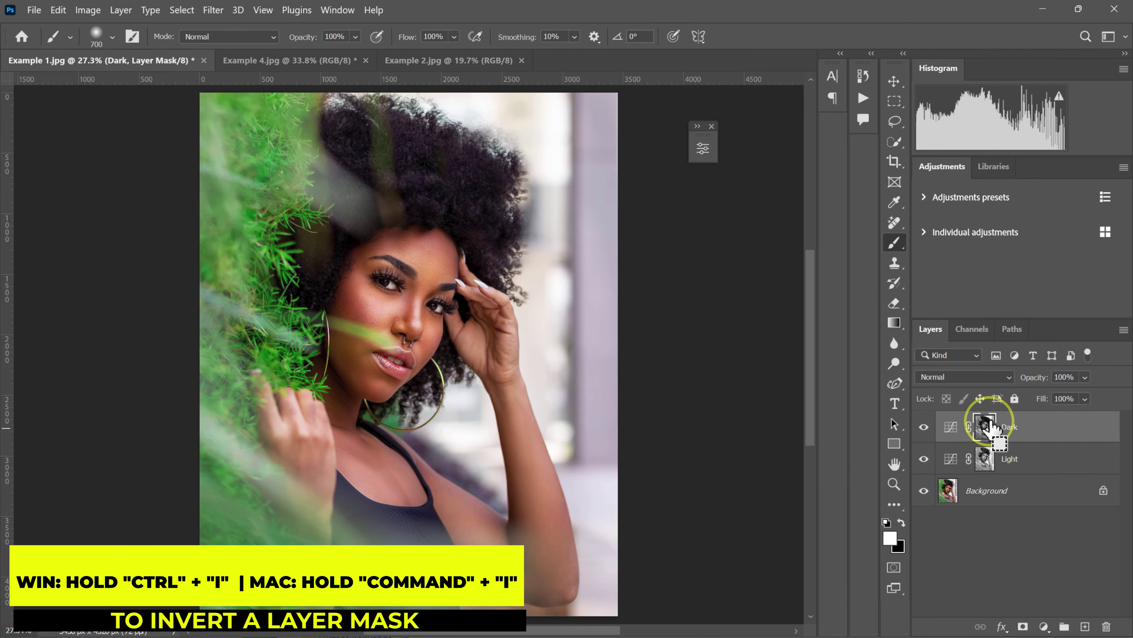
# Invert the Dark layer's mask with Ctrl+I, then toggle the adjustments to compare with the original
pyautogui.hotkey('ctrl', 'i')
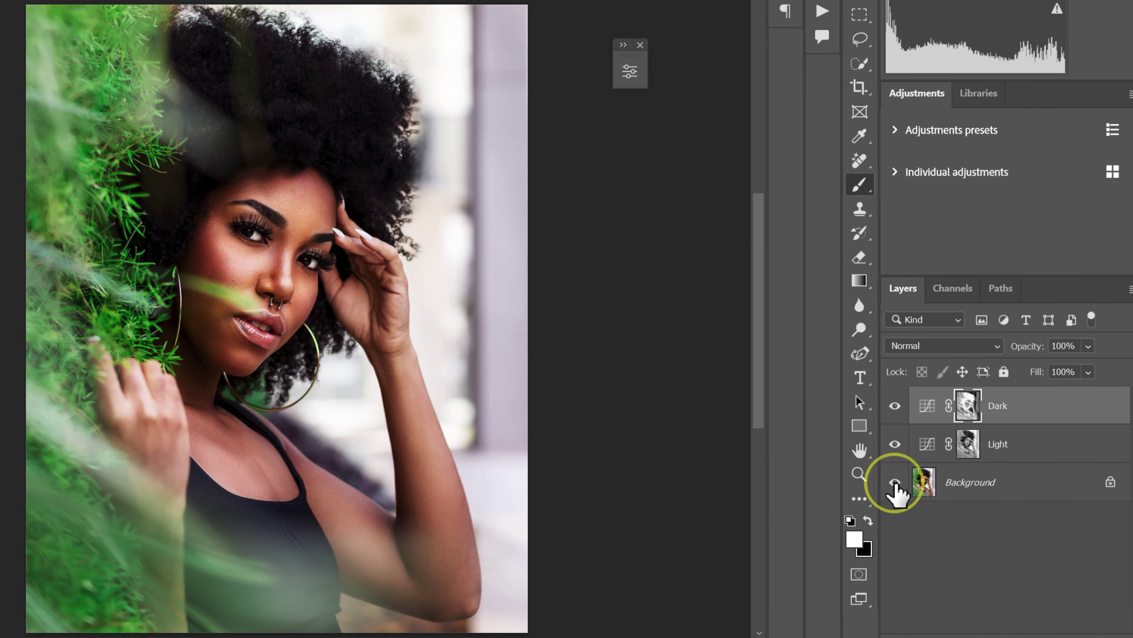
pyautogui.keyDown('alt'); pyautogui.click(893, 483); pyautogui.keyUp('alt')
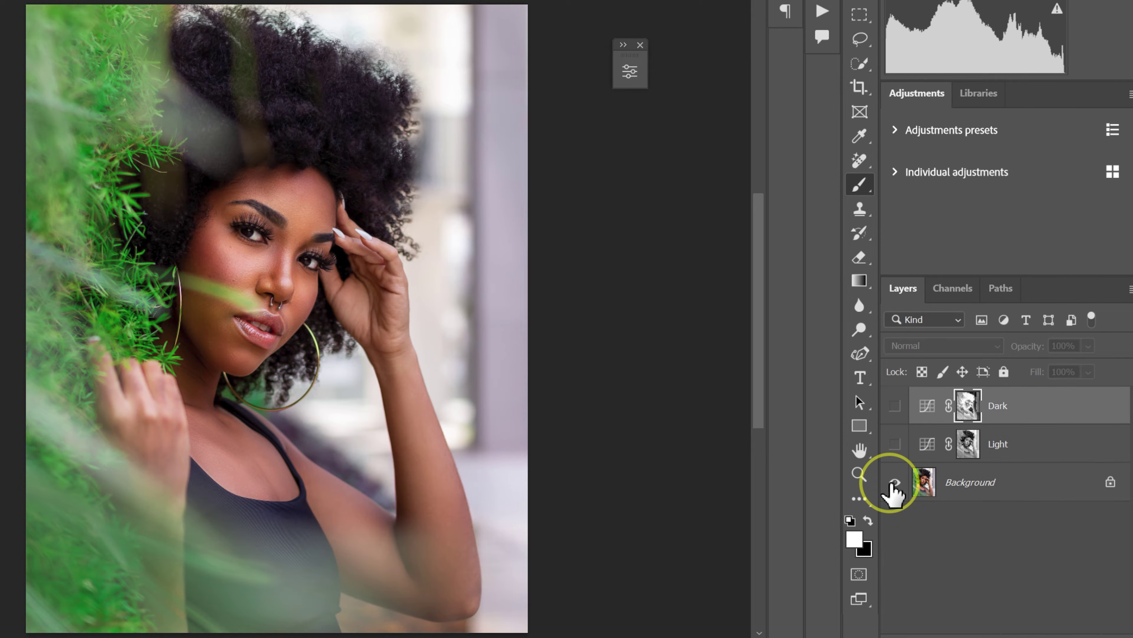
pyautogui.keyDown('alt'); pyautogui.click(893, 483); pyautogui.keyUp('alt')
pyautogui.keyDown('alt'); pyautogui.click(894, 483); pyautogui.keyUp('alt')
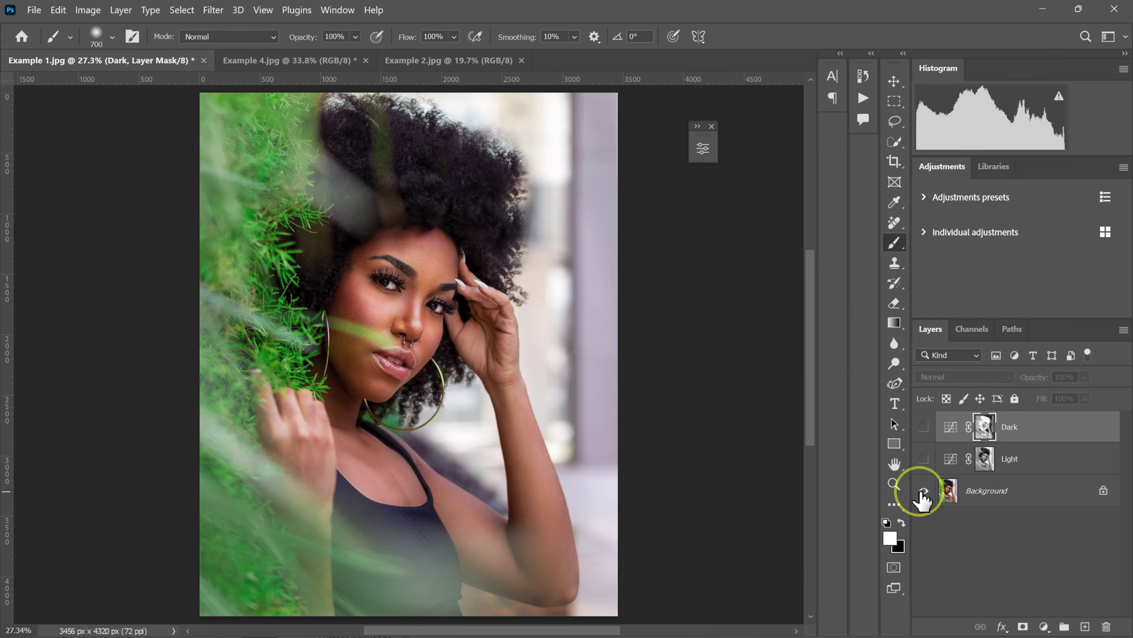
pyautogui.keyDown('alt'); pyautogui.click(922, 491); pyautogui.keyUp('alt')
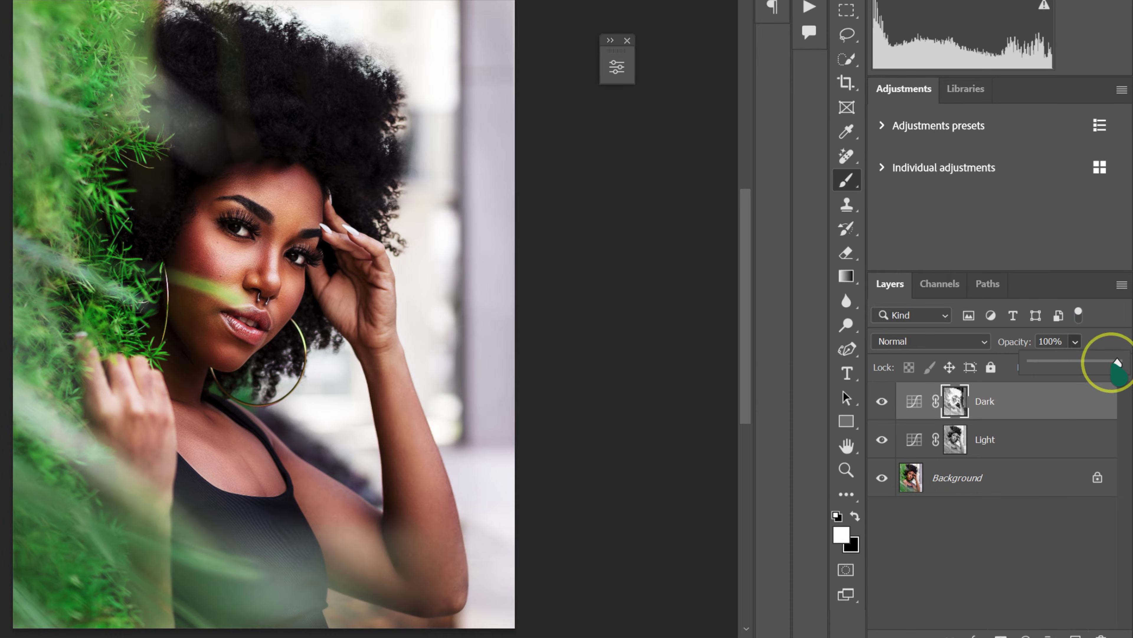
# Set both the Dark and Light curves layers to 60% opacity and compare against the untouched photo
pyautogui.moveTo(1090, 363); pyautogui.dragTo(1083, 362)
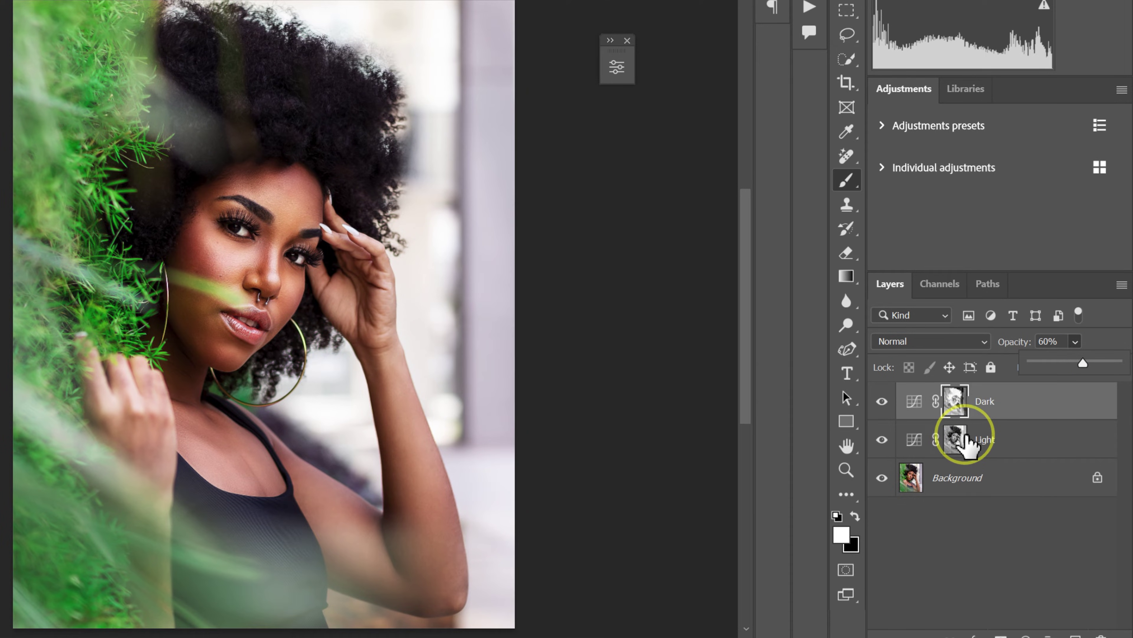
pyautogui.click(955, 440)
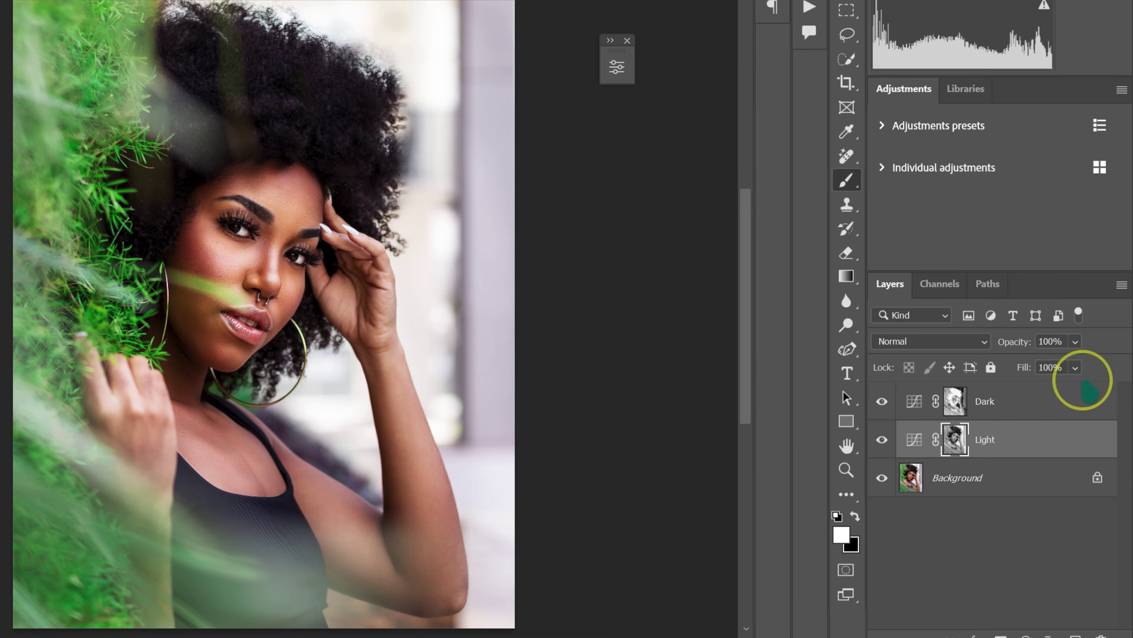
pyautogui.moveTo(1076, 342); pyautogui.dragTo(1114, 363)
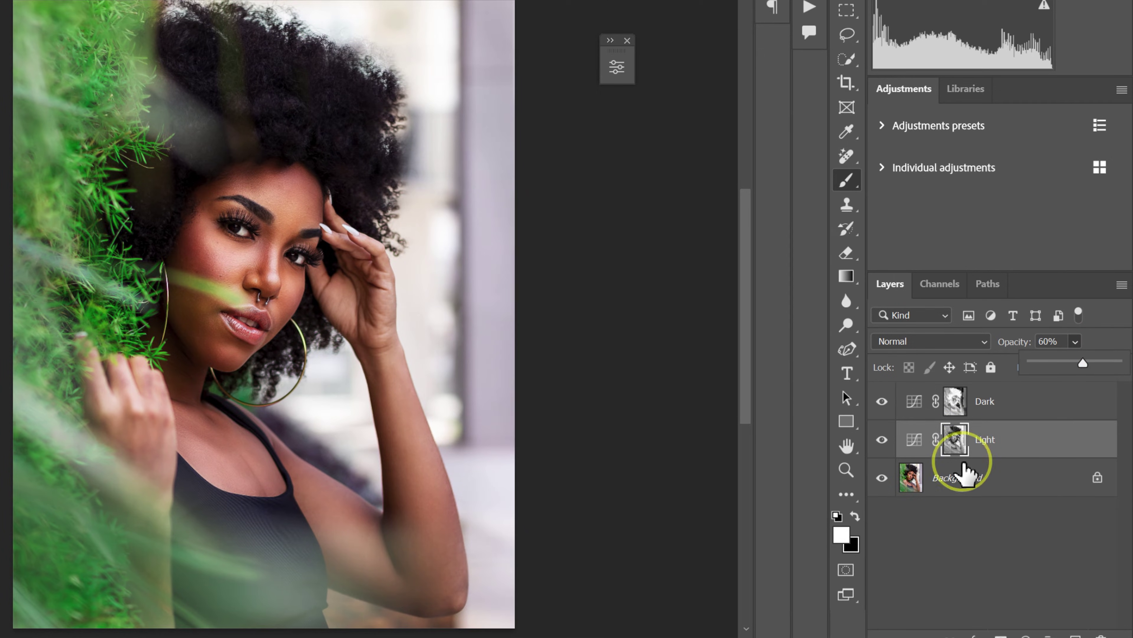
pyautogui.keyDown('alt'); pyautogui.click(883, 479); pyautogui.keyUp('alt')
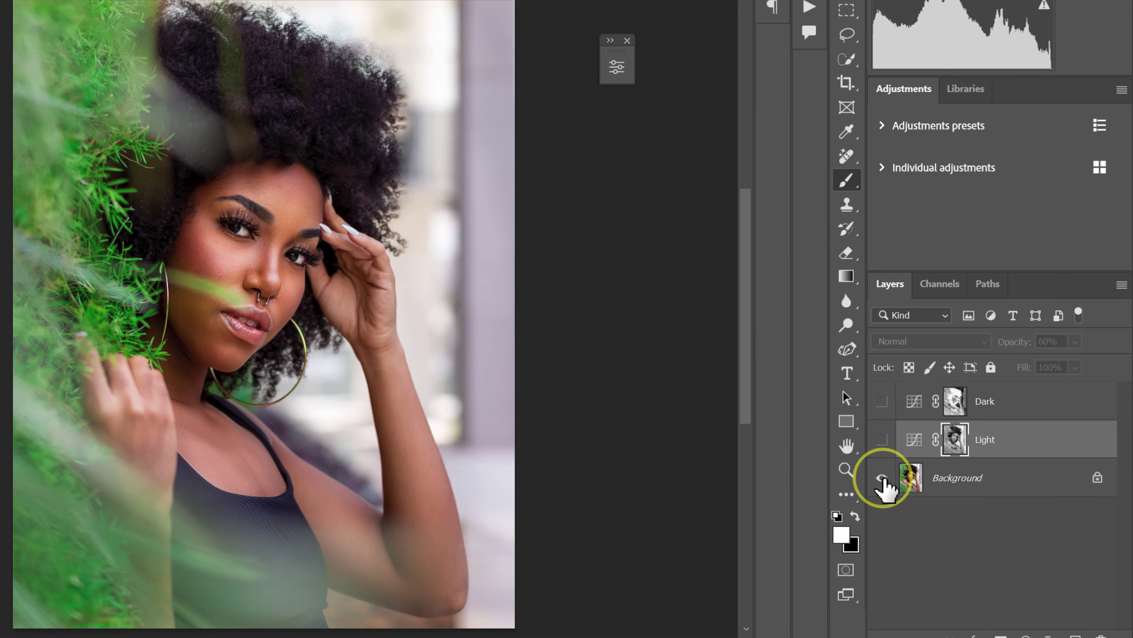
pyautogui.keyDown('alt'); pyautogui.click(883, 479); pyautogui.keyUp('alt')
# Solo the Background to preview Example 1 without Light and Dark, then restore both layers
pyautogui.keyDown('alt'); pyautogui.click(883, 479); pyautogui.keyUp('alt')
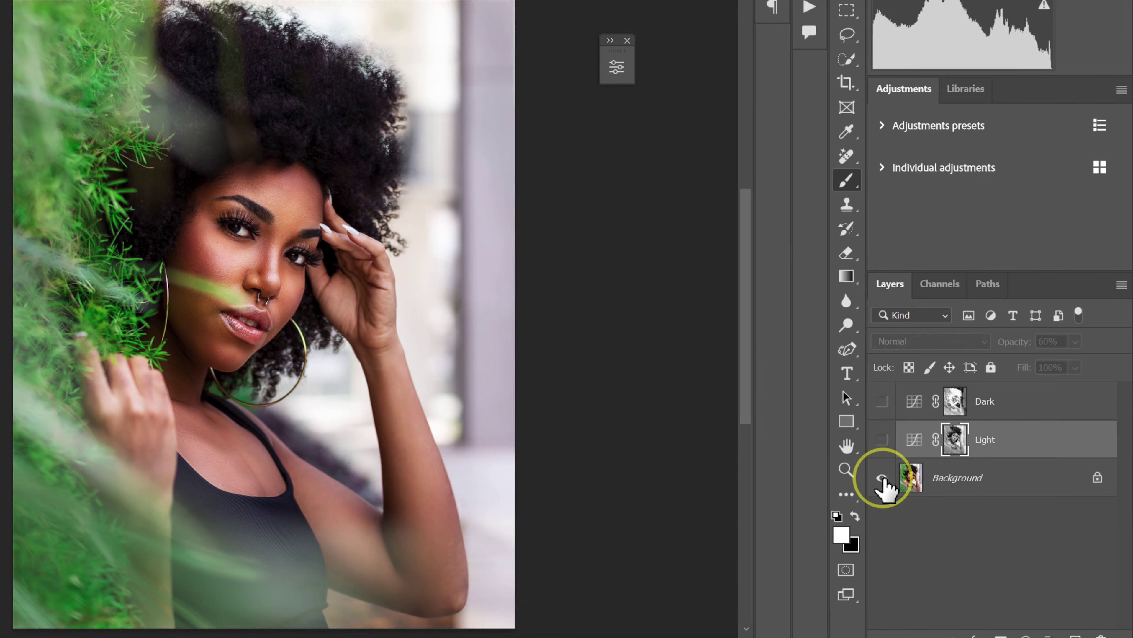
pyautogui.keyDown('alt'); pyautogui.click(882, 479); pyautogui.keyUp('alt')
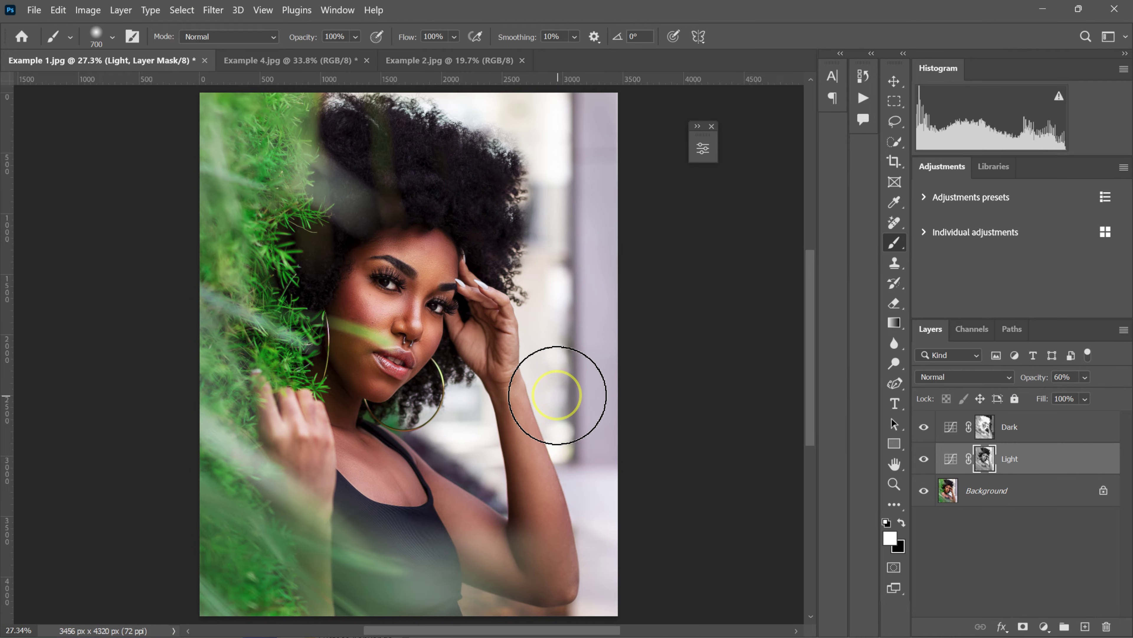
pyautogui.hotkey('alt', ']')
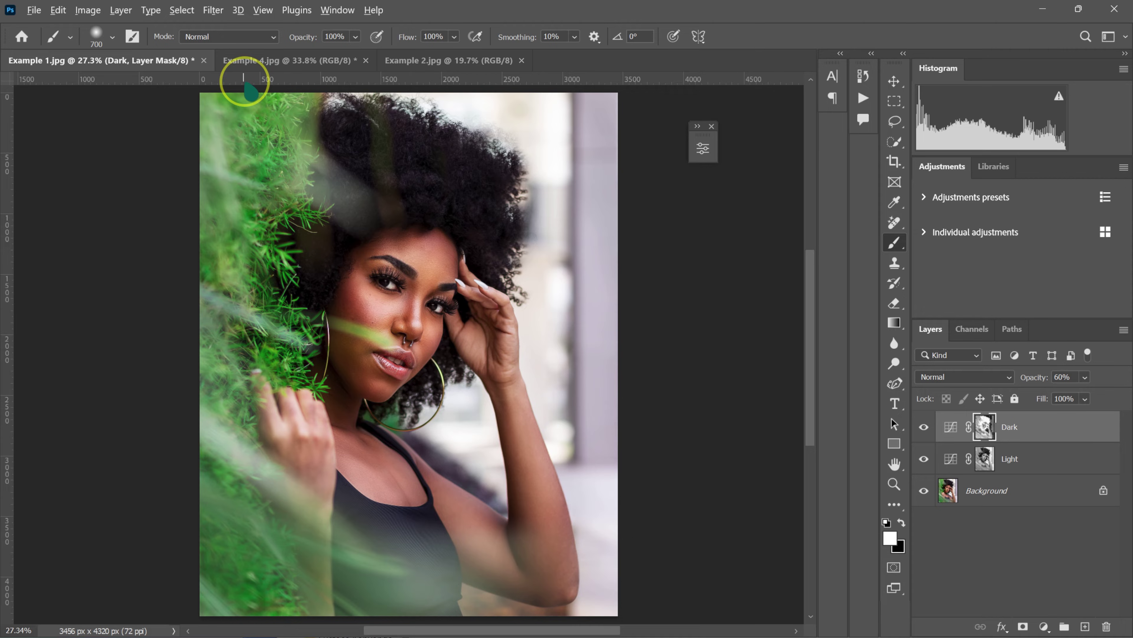
# On Example 4.jpg, run the EK Auto Dodge & Burn action from the Actions panel
pyautogui.click(253, 61)
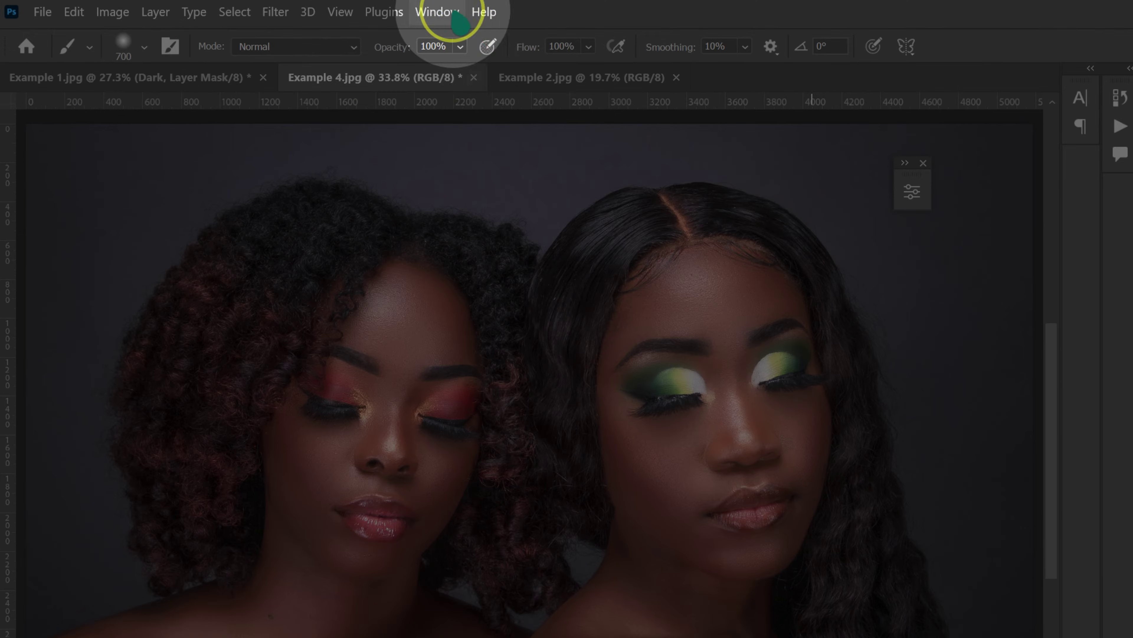
pyautogui.click(348, 10)
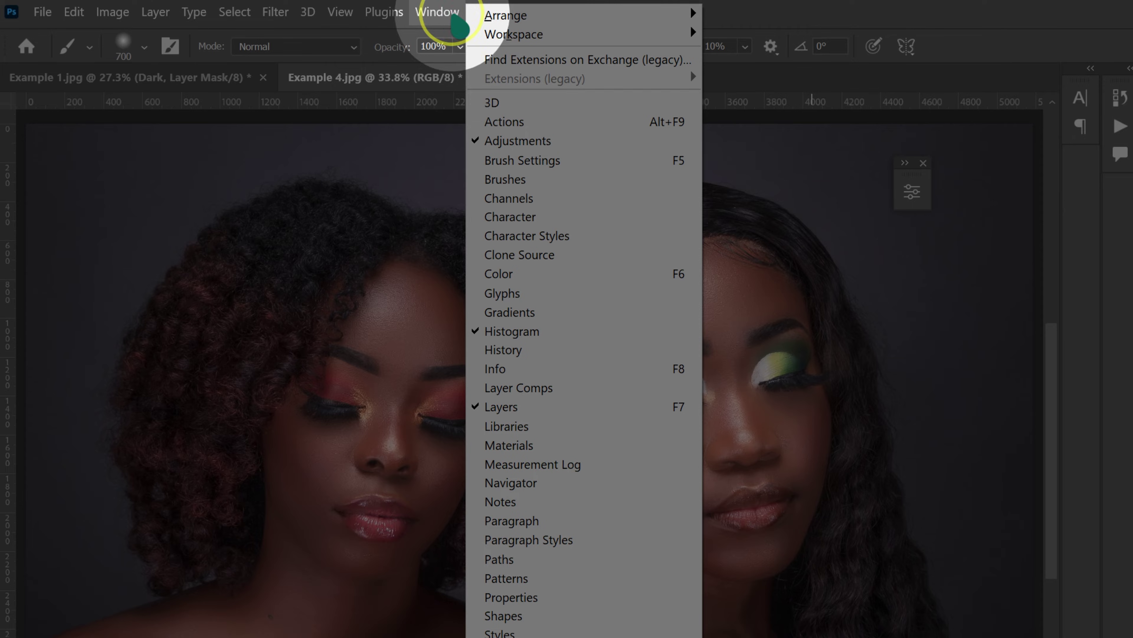
pyautogui.click(491, 121)
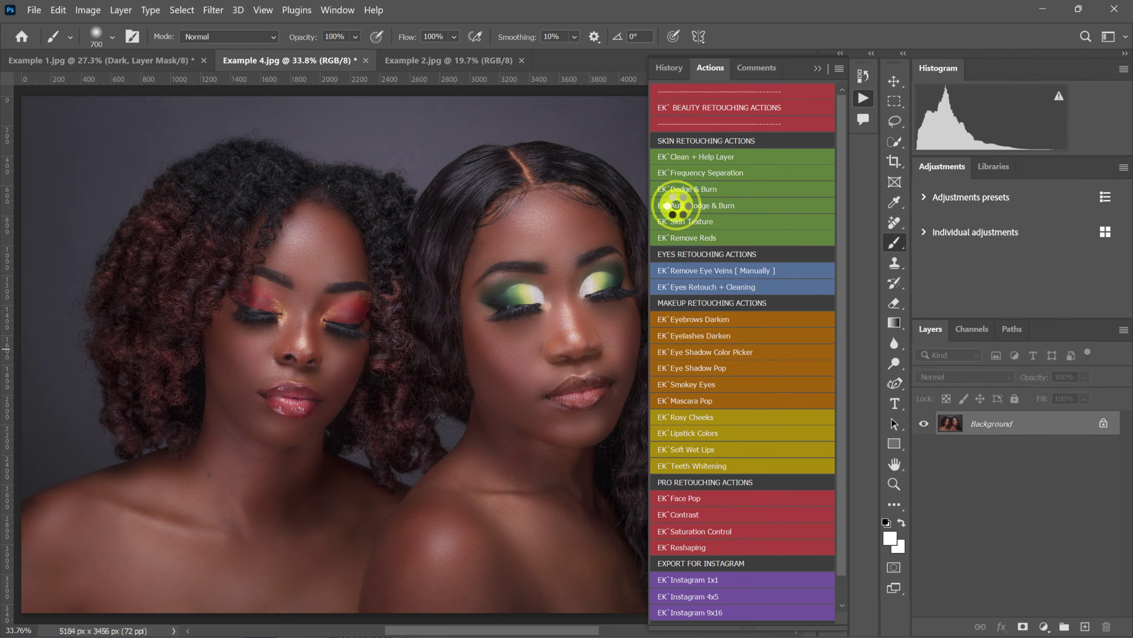
pyautogui.click(696, 154)
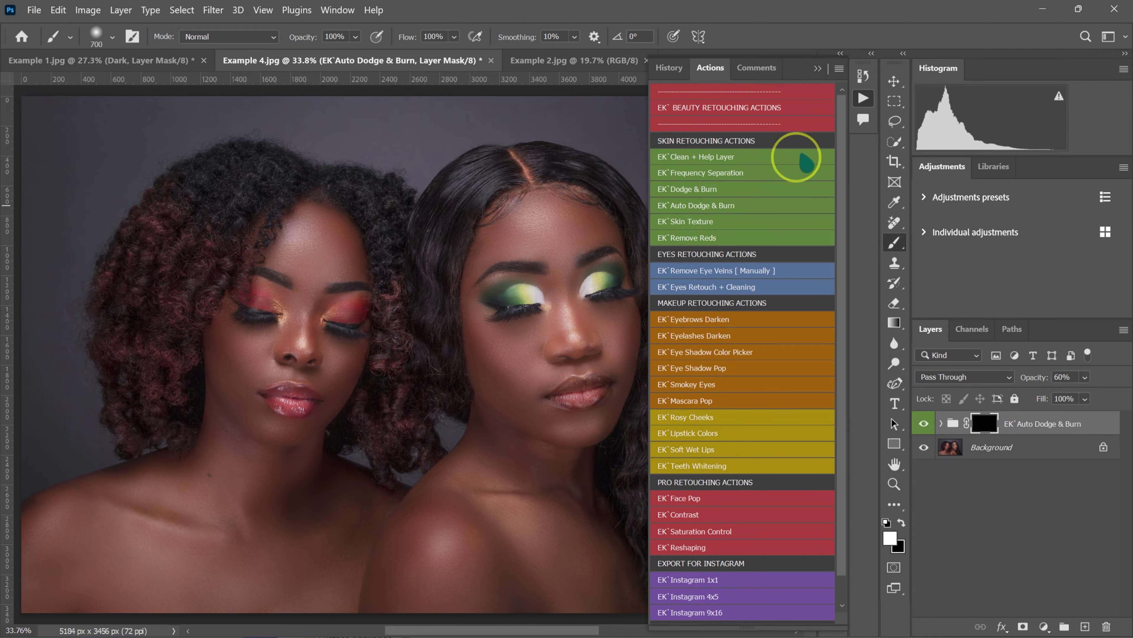
# Compare Example 4 with the EK Auto Dodge & Burn group hidden and shown
pyautogui.click(819, 67)
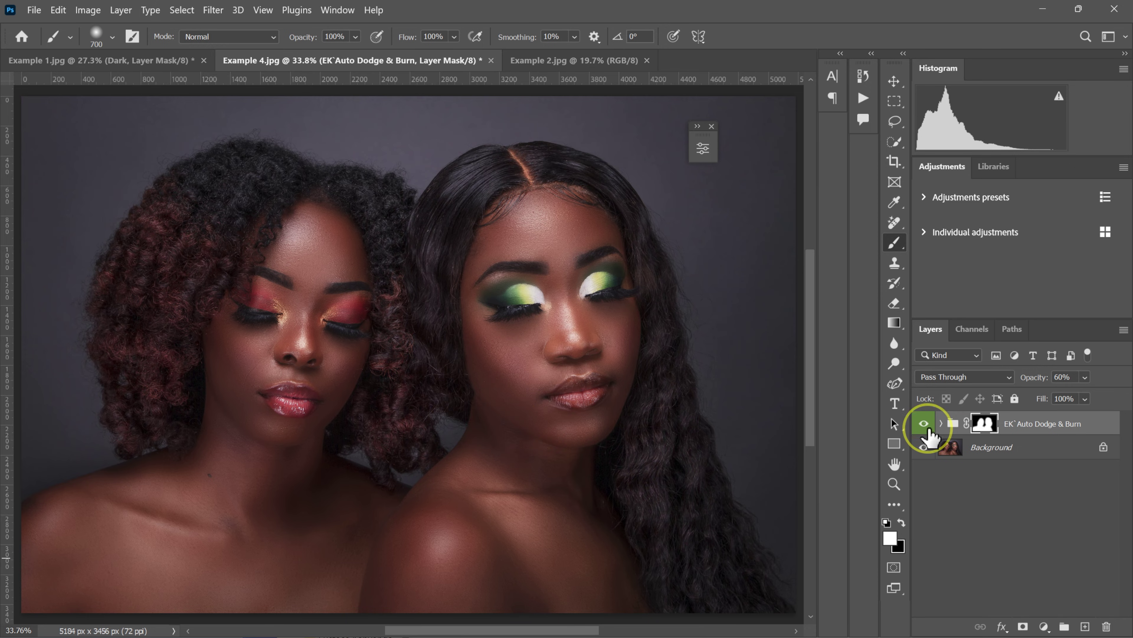
pyautogui.click(924, 423)
pyautogui.click(924, 424)
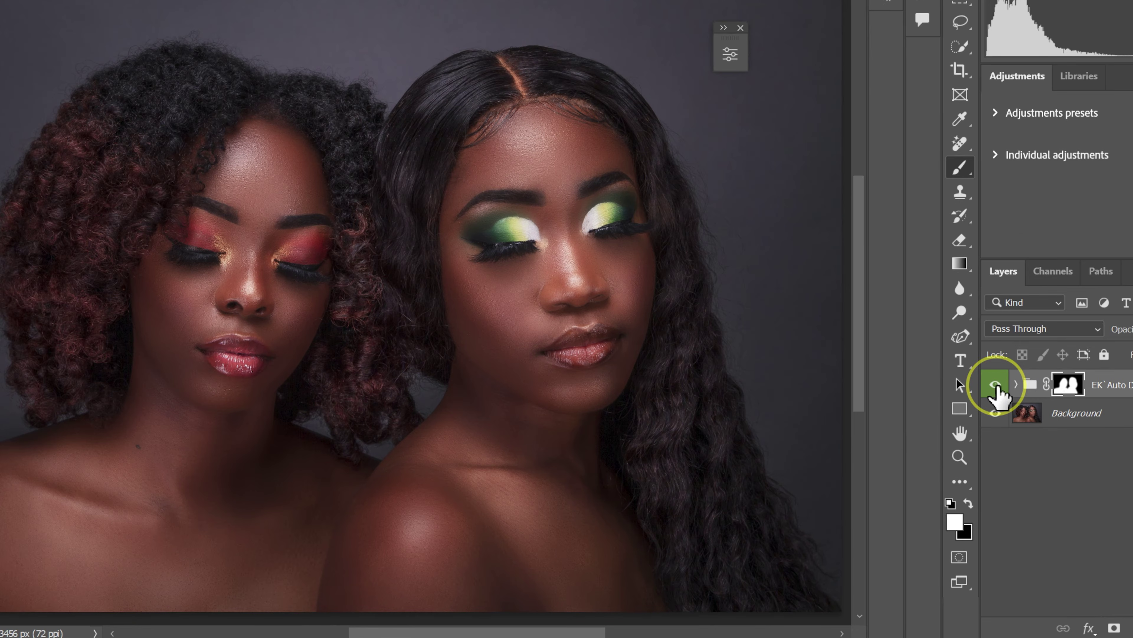
pyautogui.click(937, 417)
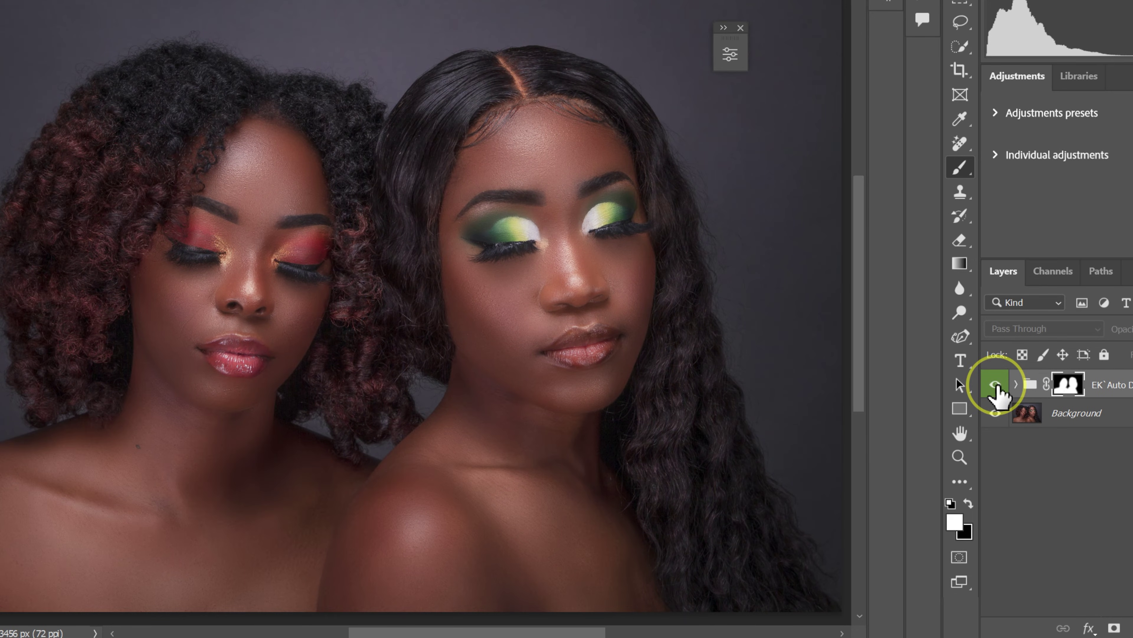
pyautogui.click(996, 385)
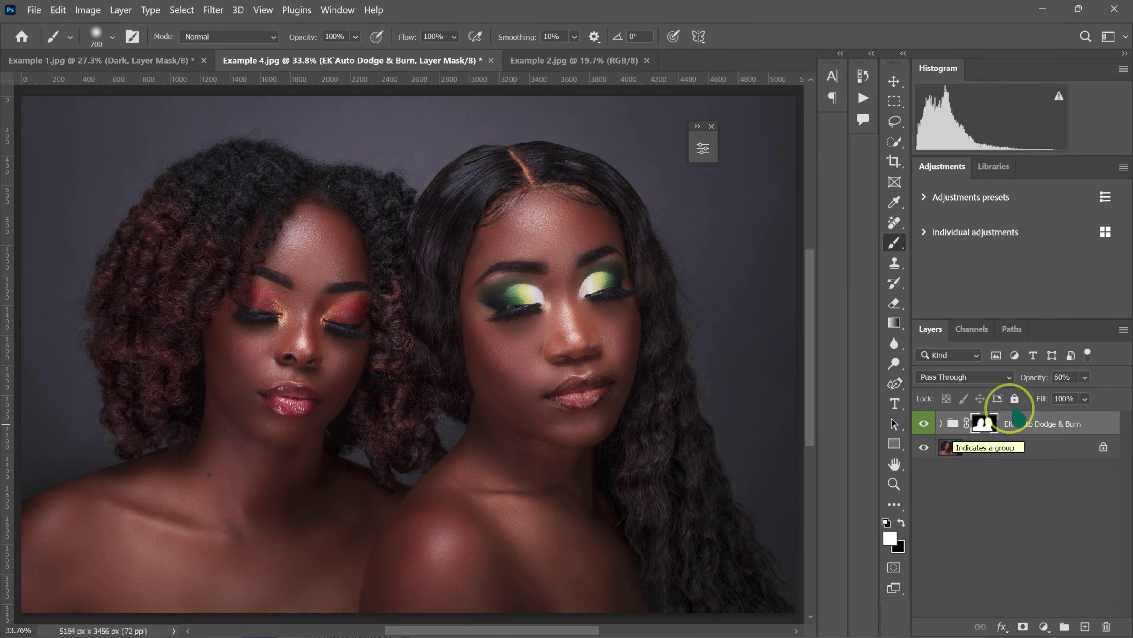
# Lower the EK Auto Dodge & Burn group's opacity to 40% and recheck it on and off
pyautogui.click(1084, 377)
pyautogui.moveTo(1092, 395); pyautogui.dragTo(1078, 396)
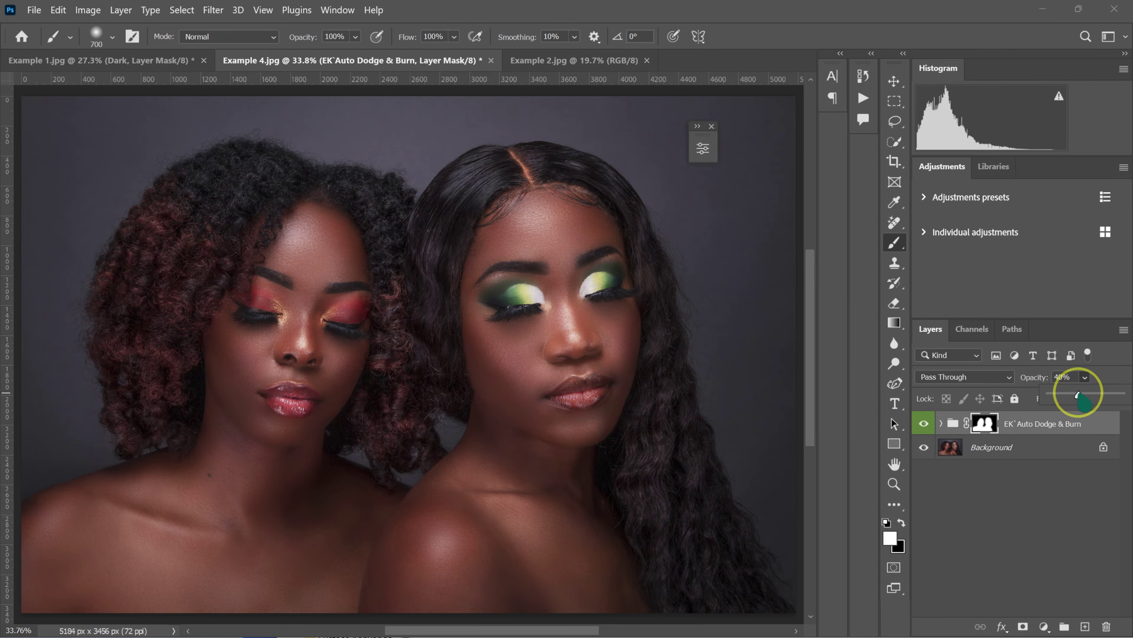
pyautogui.click(924, 423)
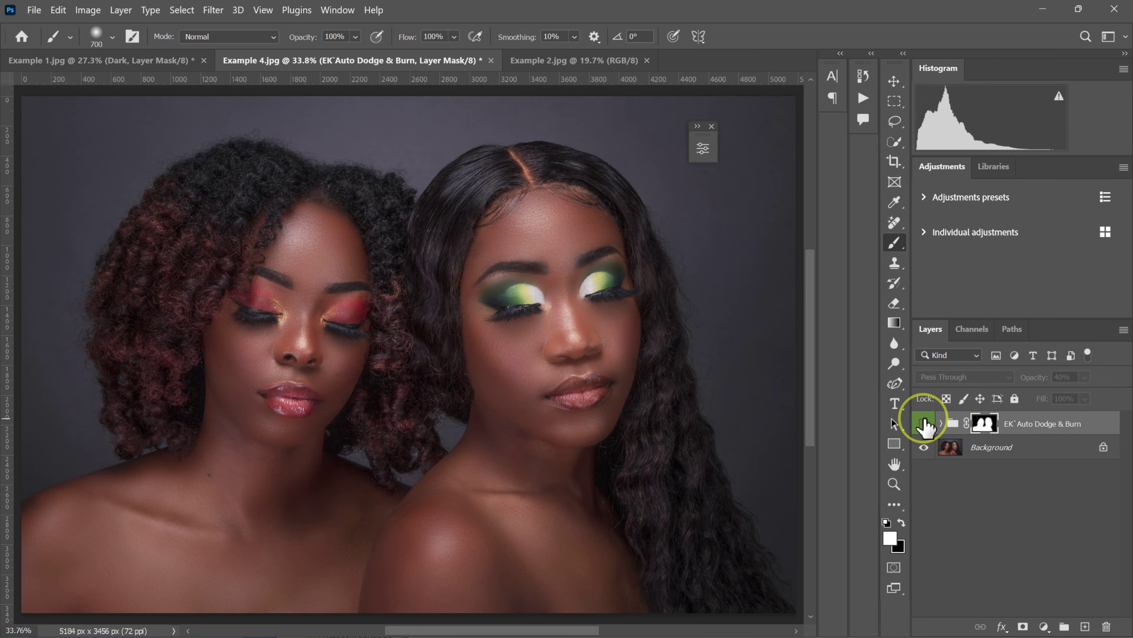
pyautogui.click(923, 423)
pyautogui.click(935, 415)
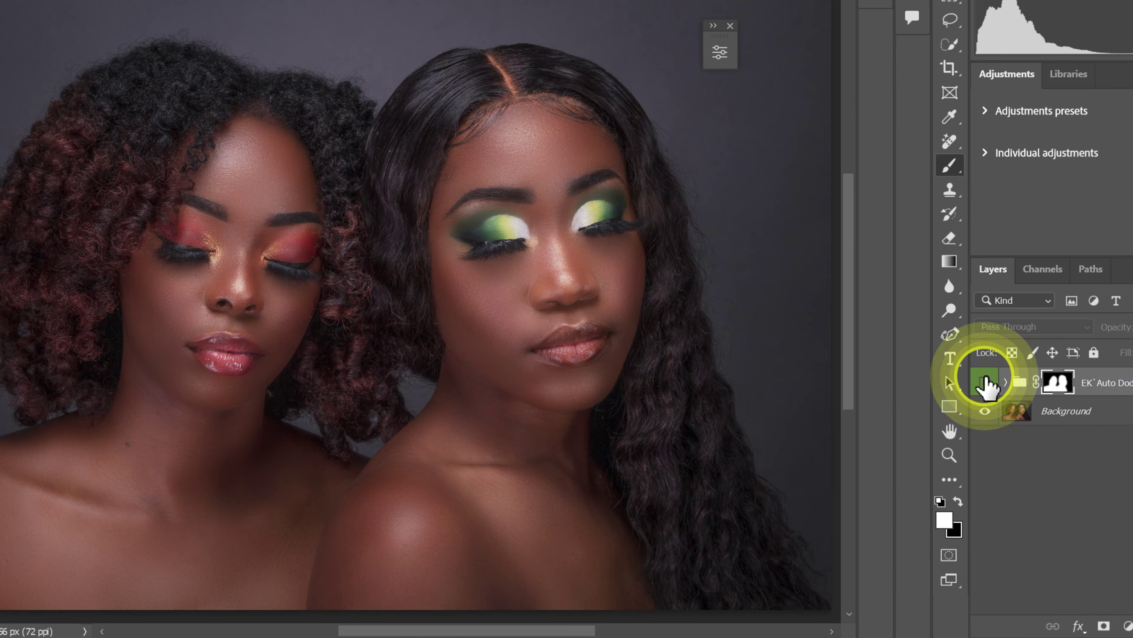
pyautogui.click(934, 415)
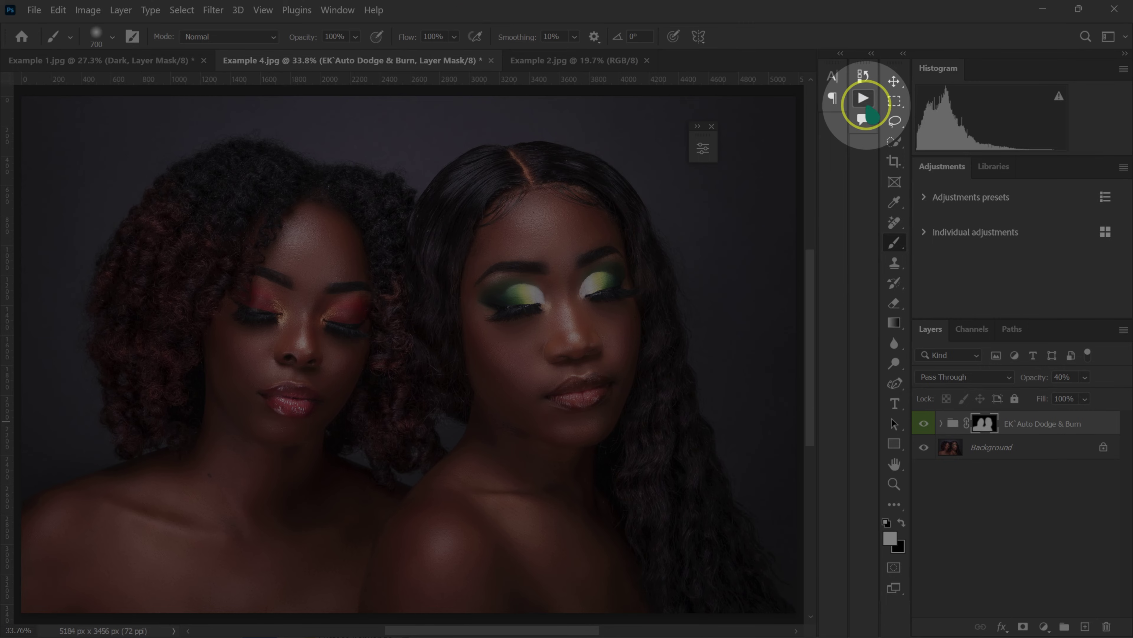
pyautogui.click(863, 99)
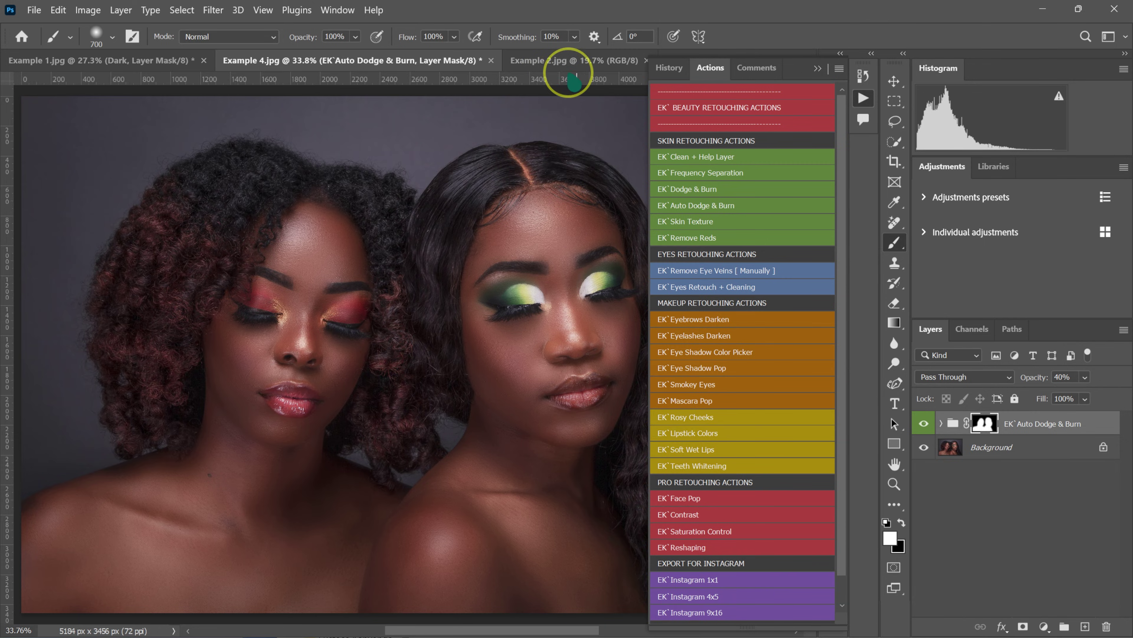
# Run the EK Auto Dodge & Burn action on Example 2.jpg
pyautogui.click(564, 61)
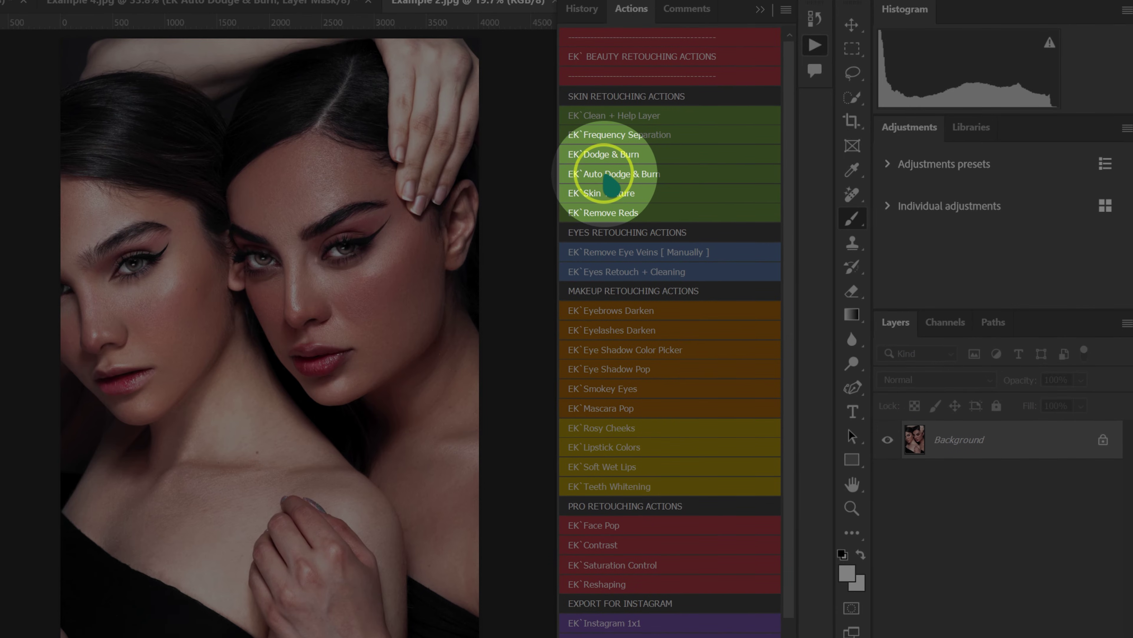
pyautogui.click(612, 179)
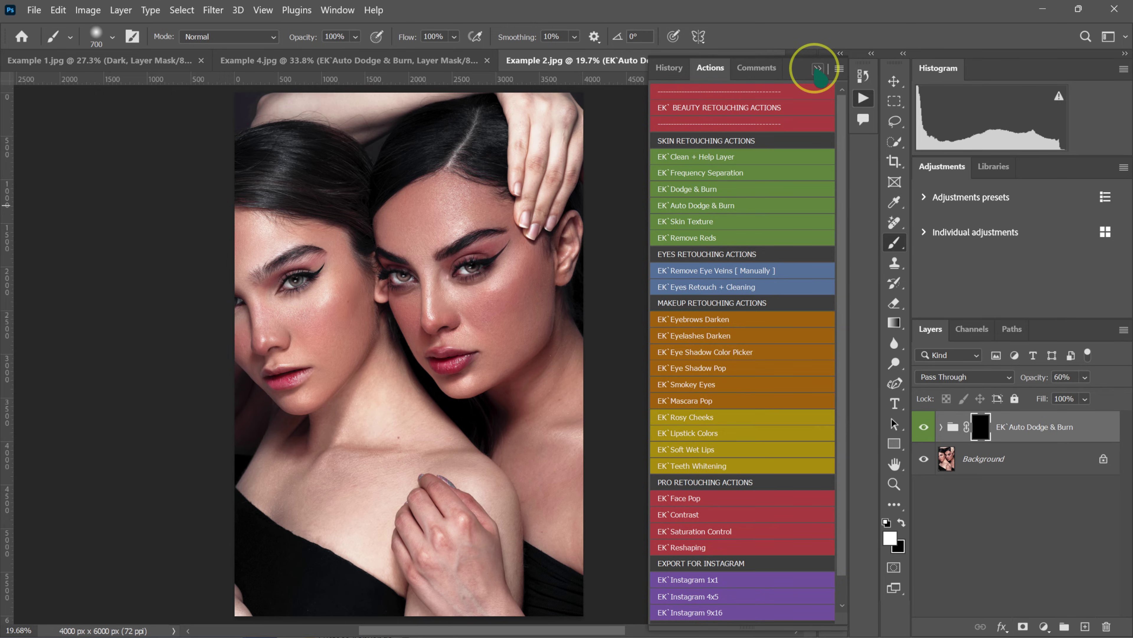
pyautogui.click(817, 69)
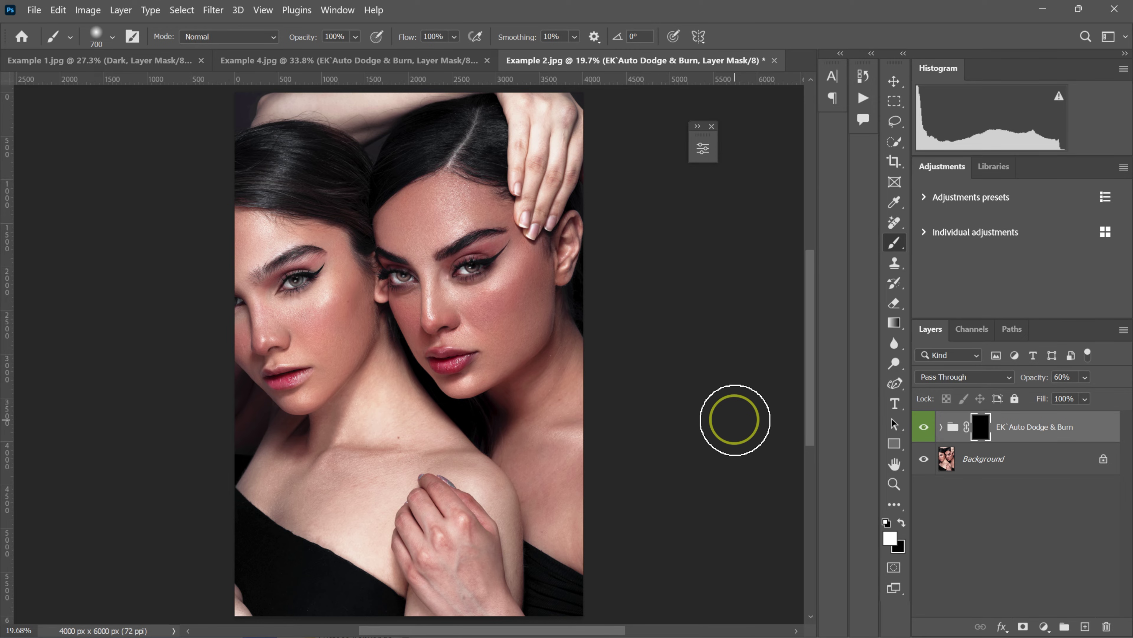
# Paint white on the group mask with a 1000 px brush across both faces and shoulders, comparing with the retouch hidden
pyautogui.press(']')
pyautogui.press(']')
pyautogui.press(']')
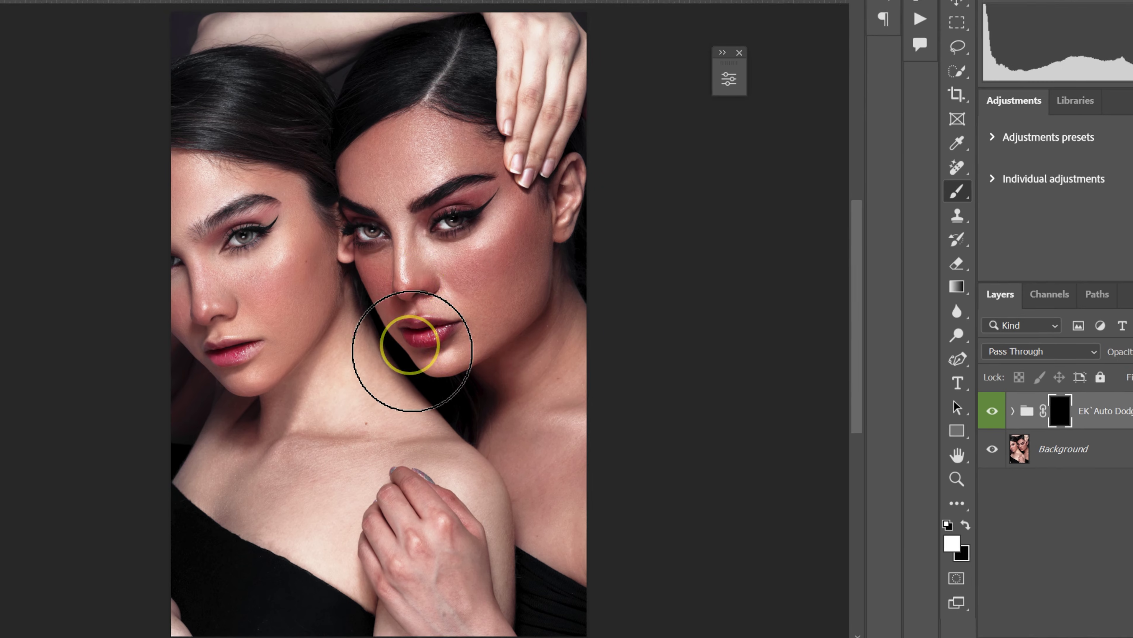
pyautogui.moveTo(567, 329)
pyautogui.mouseDown()
pyautogui.moveTo(367, 223)
pyautogui.moveTo(190, 291)
pyautogui.moveTo(286, 519)
pyautogui.moveTo(389, 624)
pyautogui.moveTo(215, 334)
pyautogui.moveTo(455, 190)
pyautogui.mouseUp()
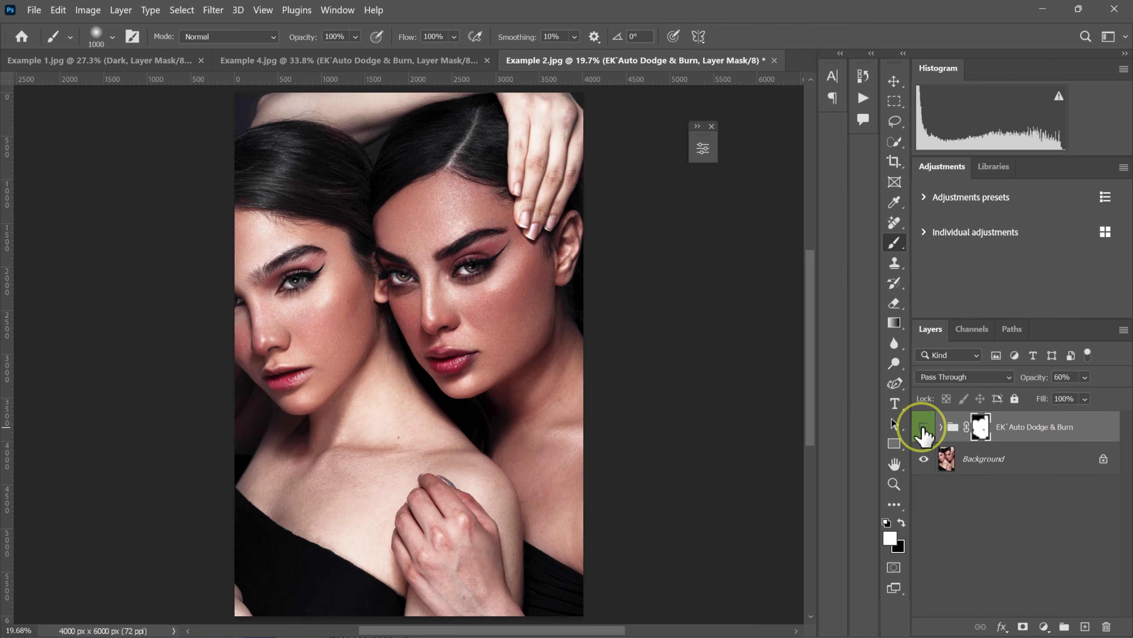
pyautogui.click(923, 427)
pyautogui.click(923, 427)
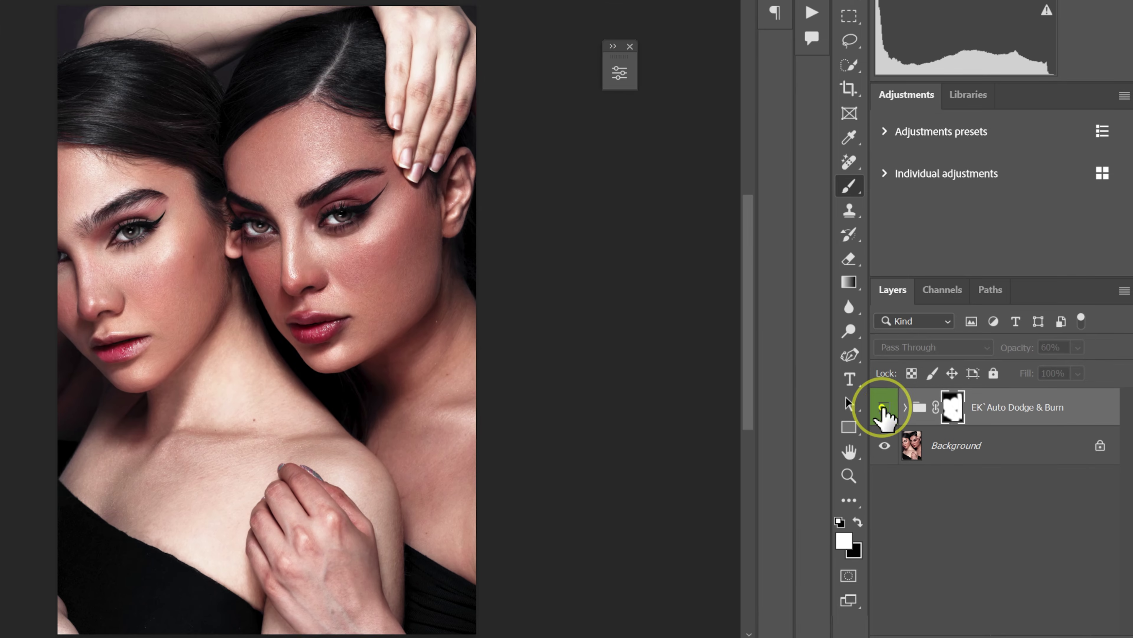
# Turn the EK Auto Dodge & Burn group back on and lower its opacity to 35%
pyautogui.click(884, 407)
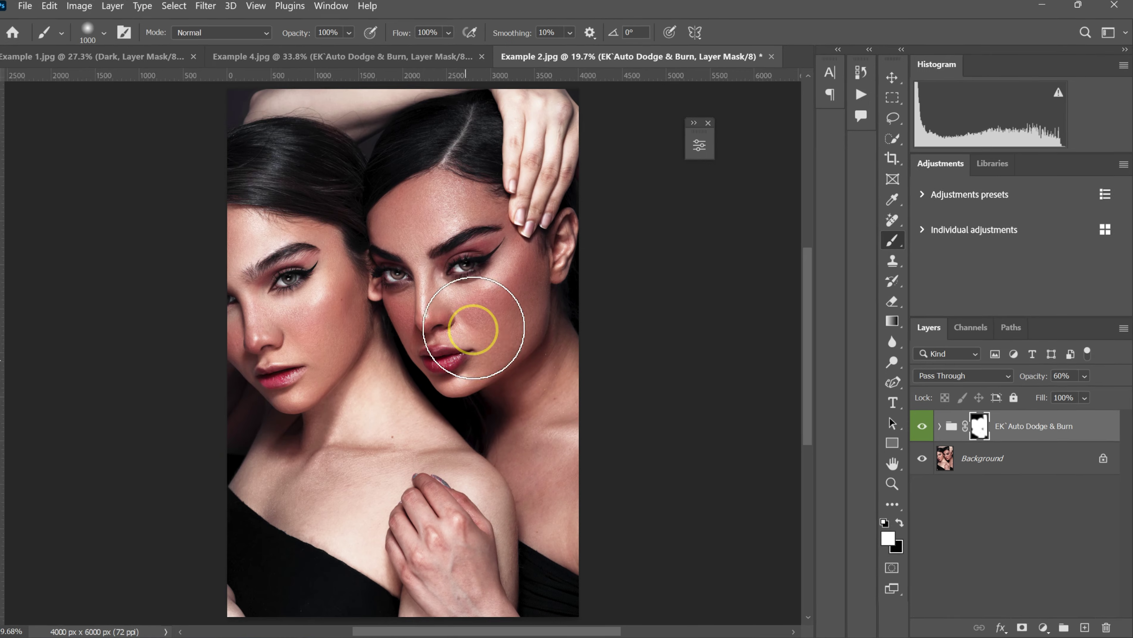
pyautogui.click(1084, 376)
pyautogui.moveTo(1094, 396); pyautogui.dragTo(1075, 394)
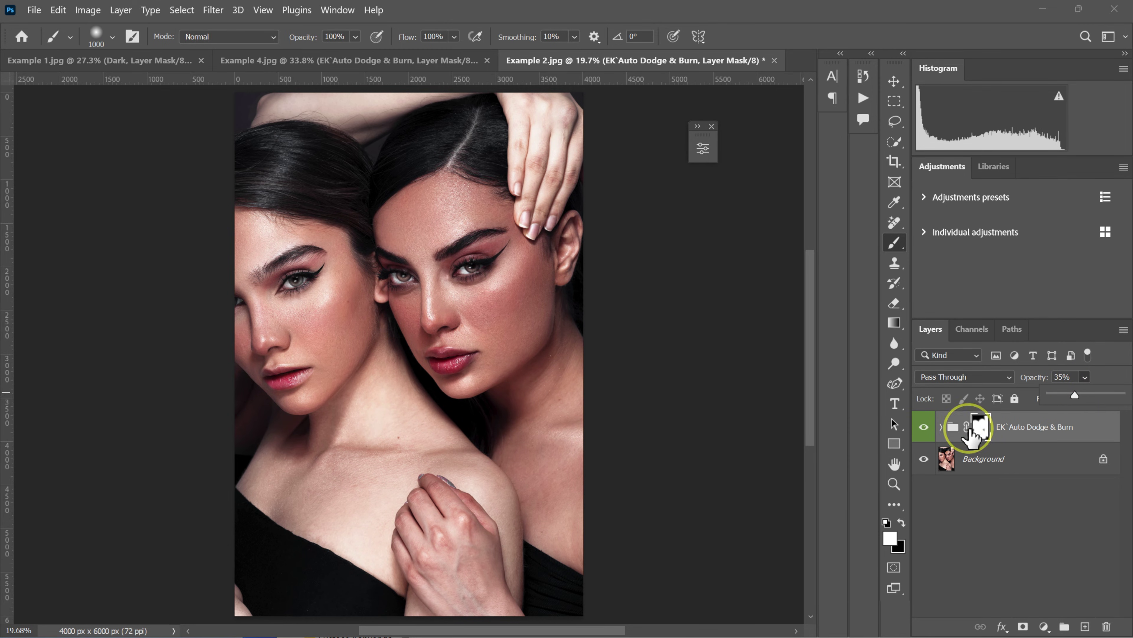
# Raise the group's opacity to 70% and compare the image with the retouch on and off
pyautogui.click(930, 427)
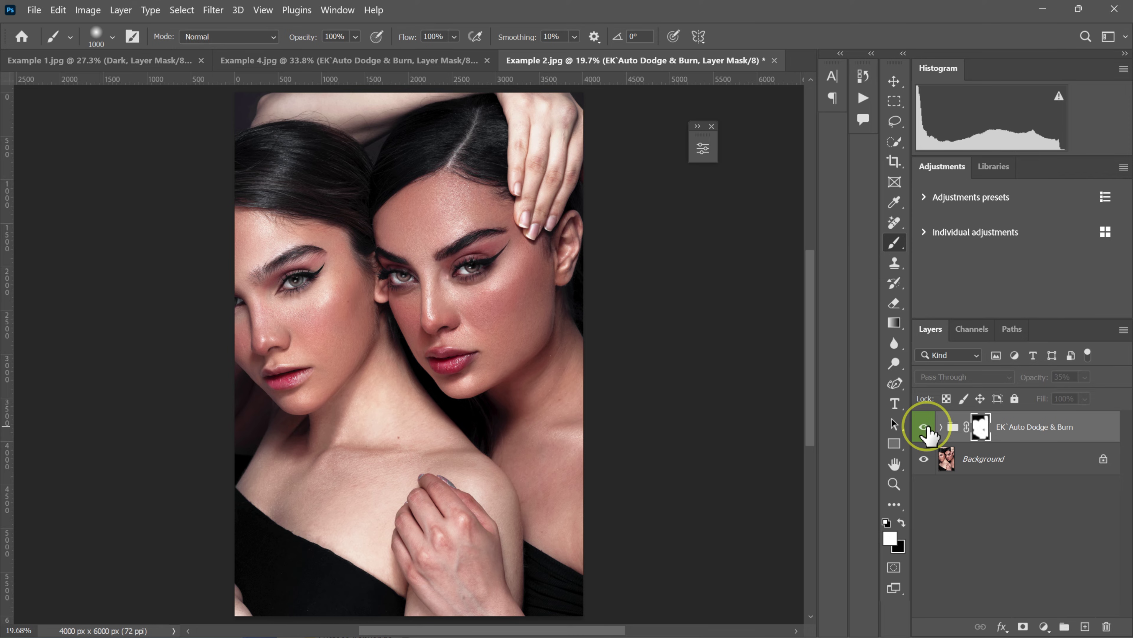
pyautogui.click(1086, 377)
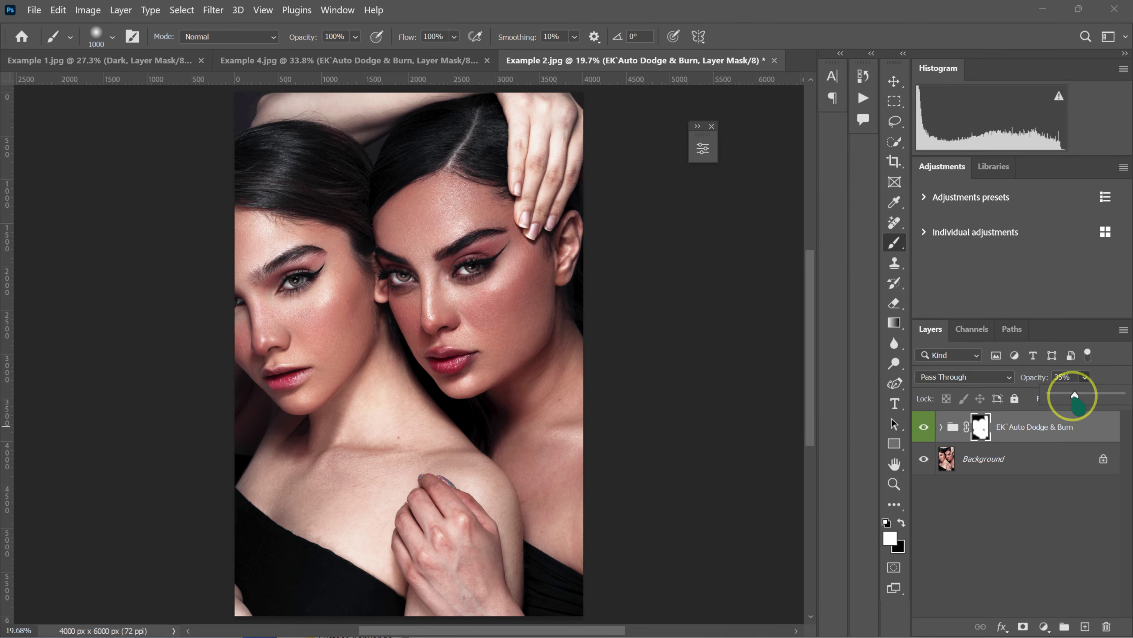
pyautogui.moveTo(1074, 395); pyautogui.dragTo(1099, 394)
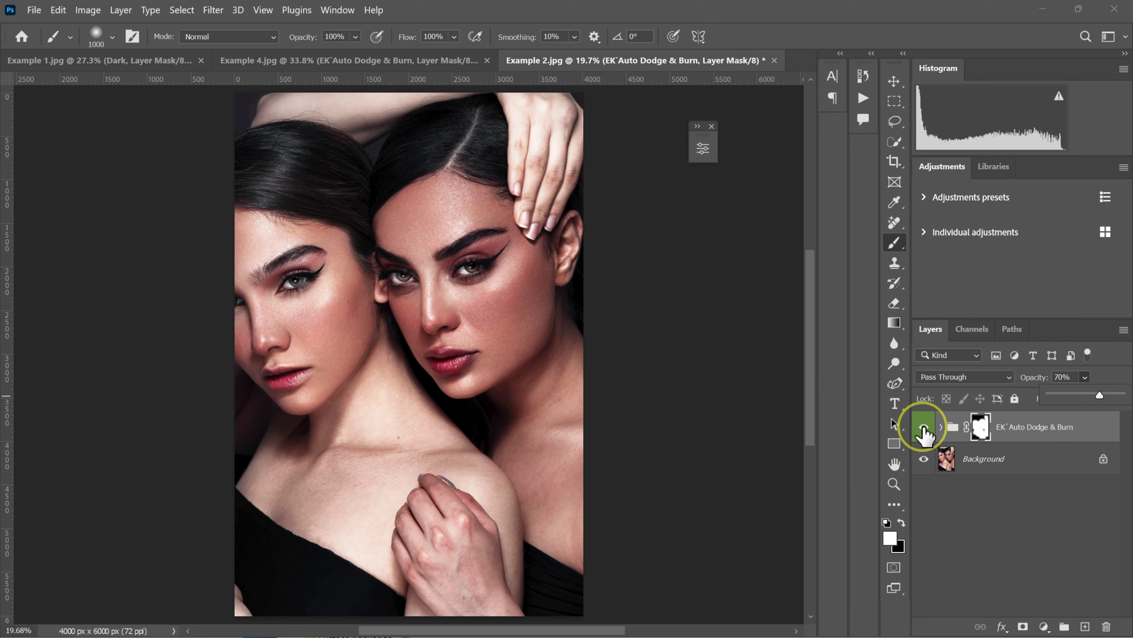
pyautogui.click(924, 427)
pyautogui.click(924, 427)
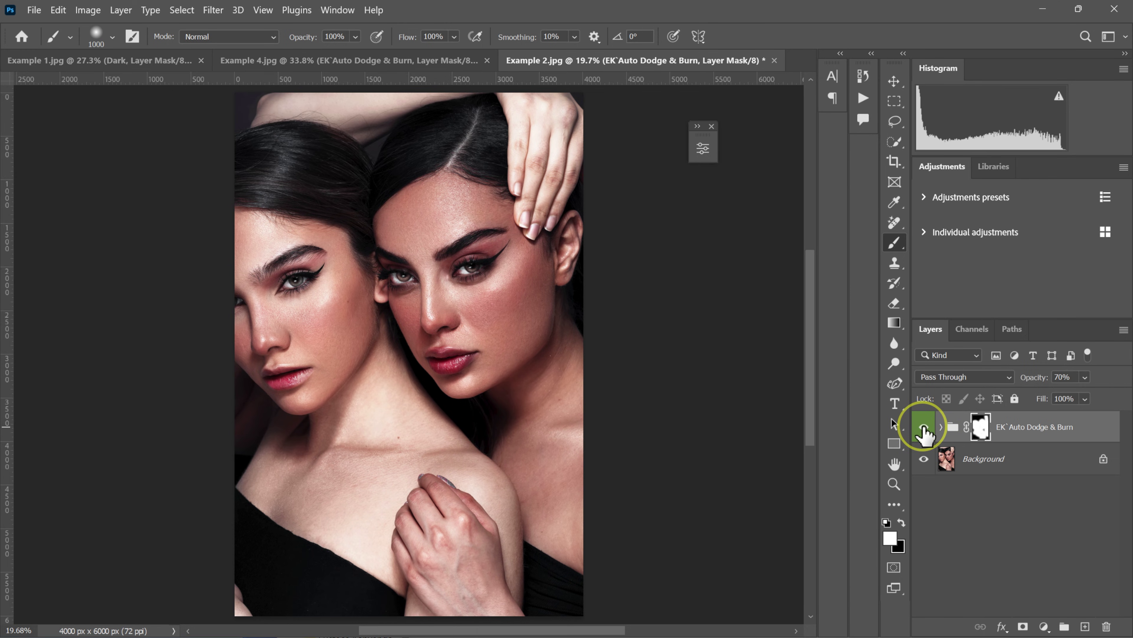
pyautogui.click(924, 427)
pyautogui.click(923, 427)
# Lower the group's opacity to 45% and compare the faces with and without the retouch
pyautogui.click(1084, 377)
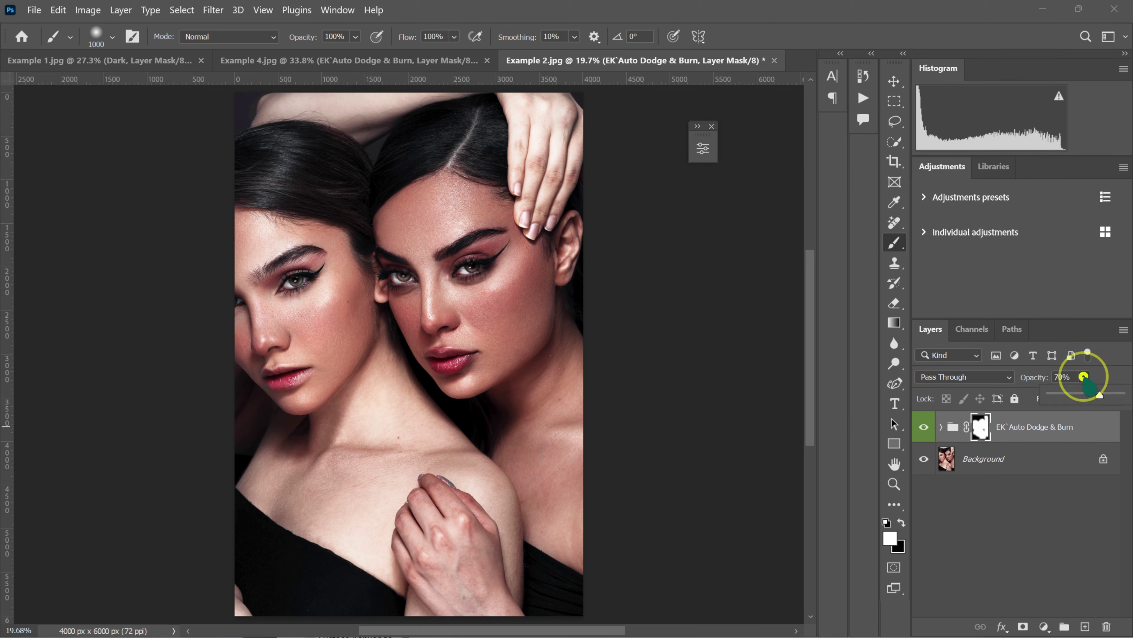
pyautogui.moveTo(1098, 395); pyautogui.dragTo(1082, 395)
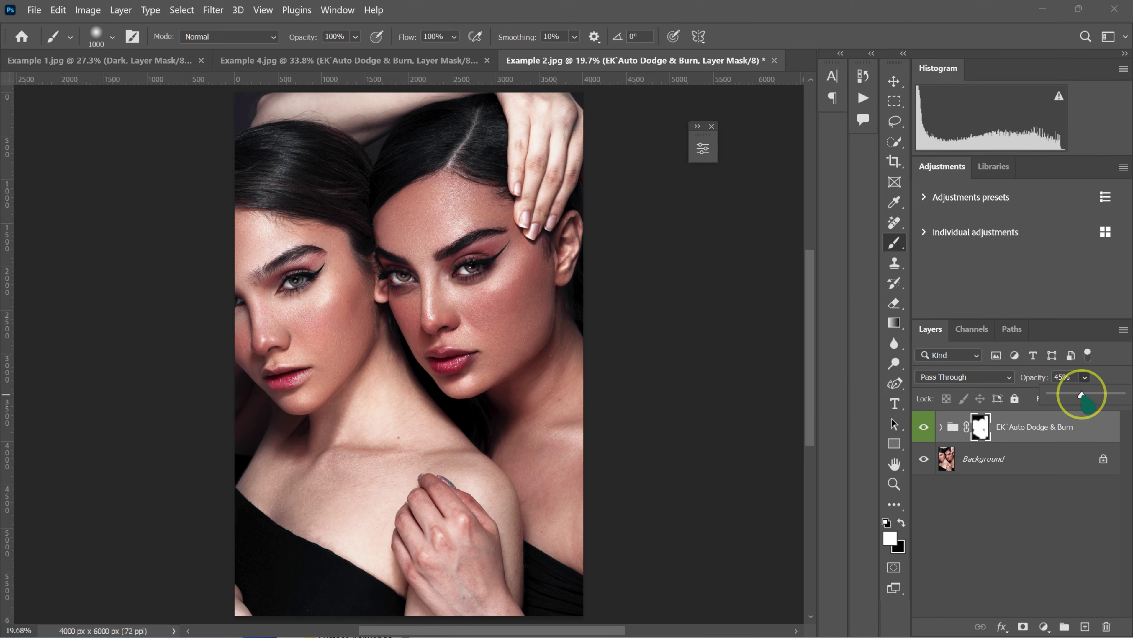
pyautogui.click(925, 427)
pyautogui.click(924, 428)
pyautogui.click(925, 427)
pyautogui.click(925, 427)
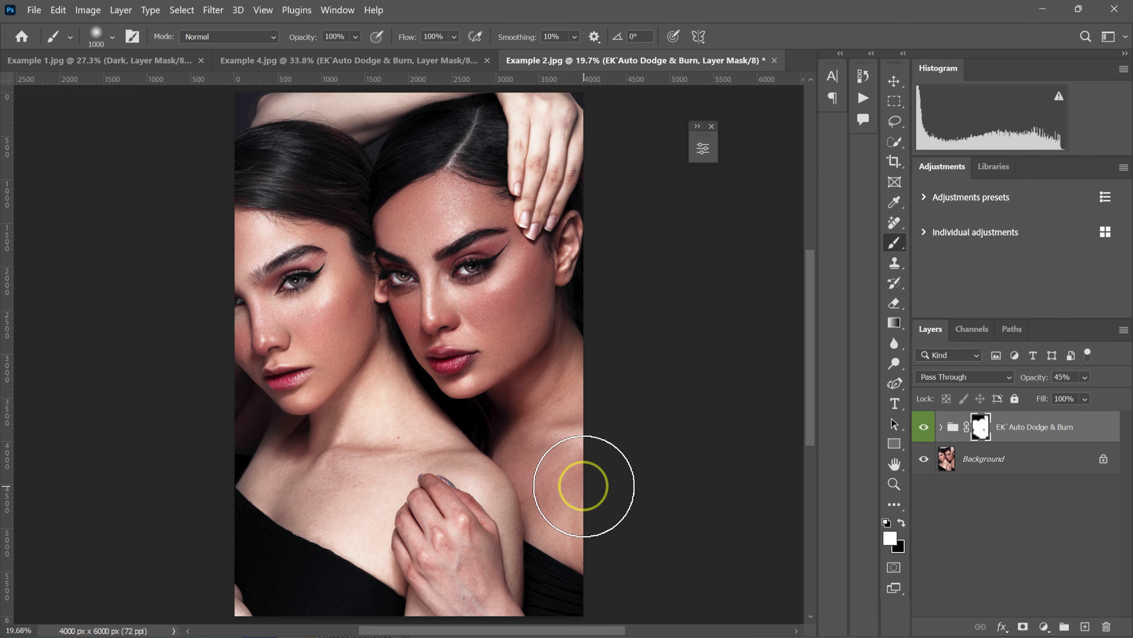